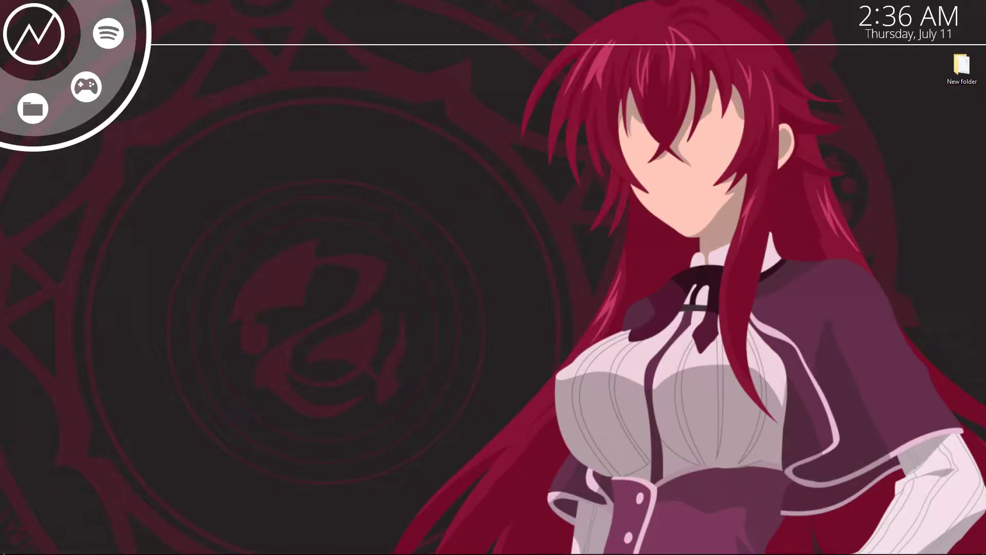
{"action": "left_click", "coordinate": [36, 544]}
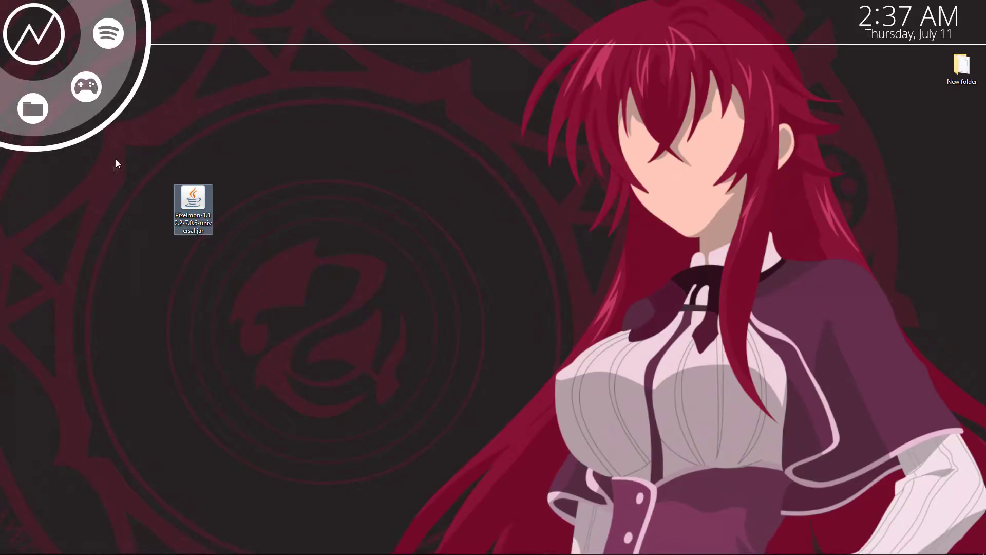
{"action": "left_click_drag", "start_coordinate": [116, 159], "coordinate": [236, 294]}
{"action": "left_click", "coordinate": [303, 227]}
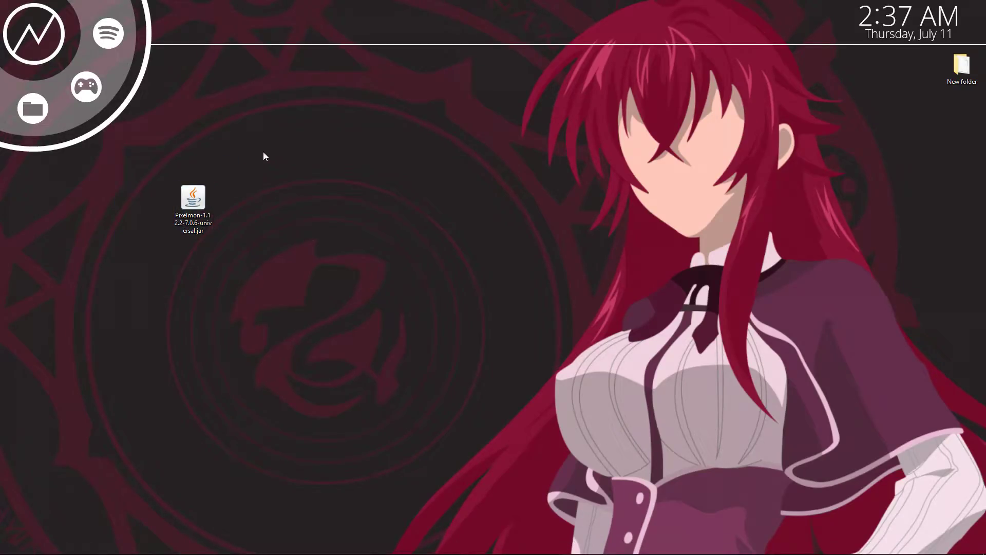
Step: Switch to Chrome and close the AdFoc.us and Pixelmon Reforged tabs, keeping the NBTEdit releases page open
{"action": "mouse_move", "coordinate": [21, 551]}
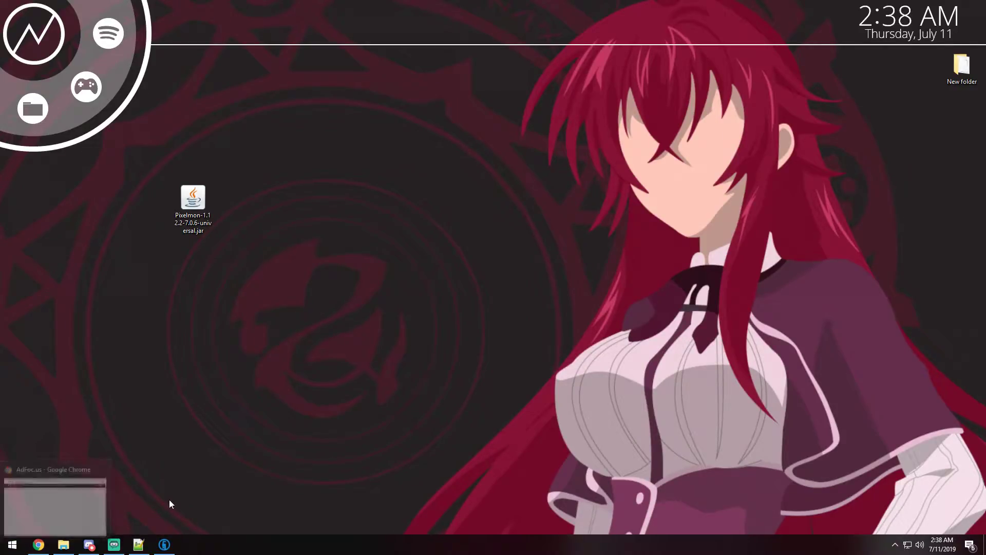
{"action": "left_click", "coordinate": [45, 551]}
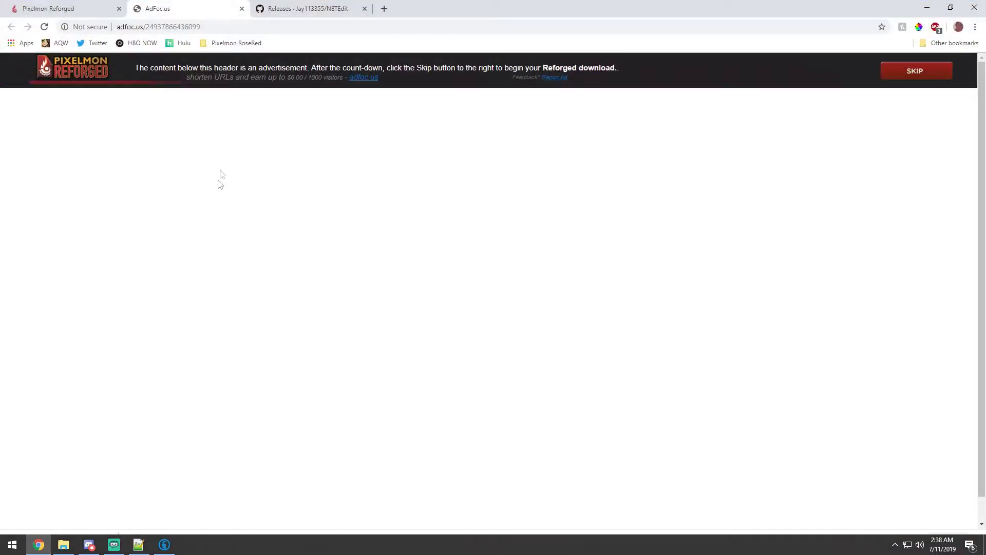
{"action": "left_click", "coordinate": [337, 4]}
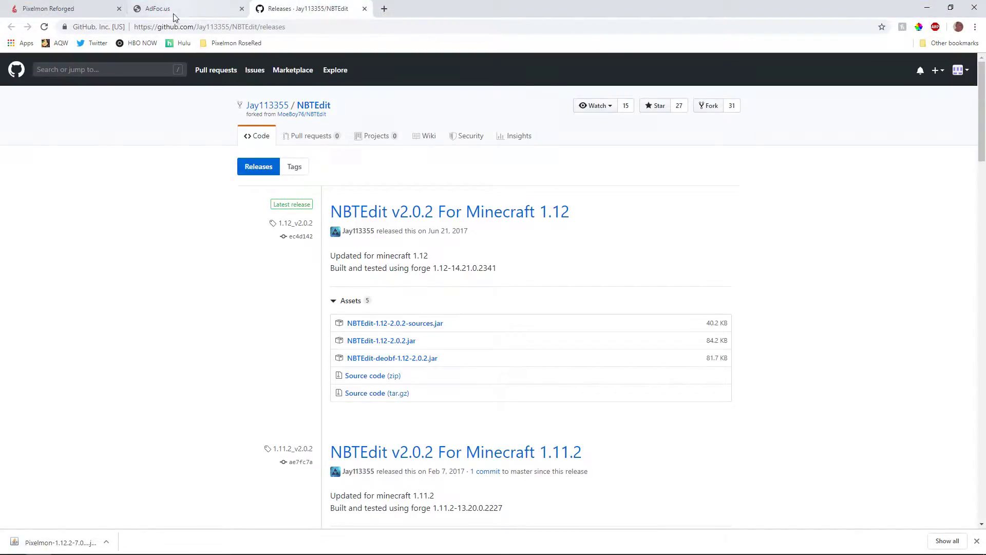
{"action": "left_click", "coordinate": [242, 8]}
{"action": "middle_click", "coordinate": [55, 3]}
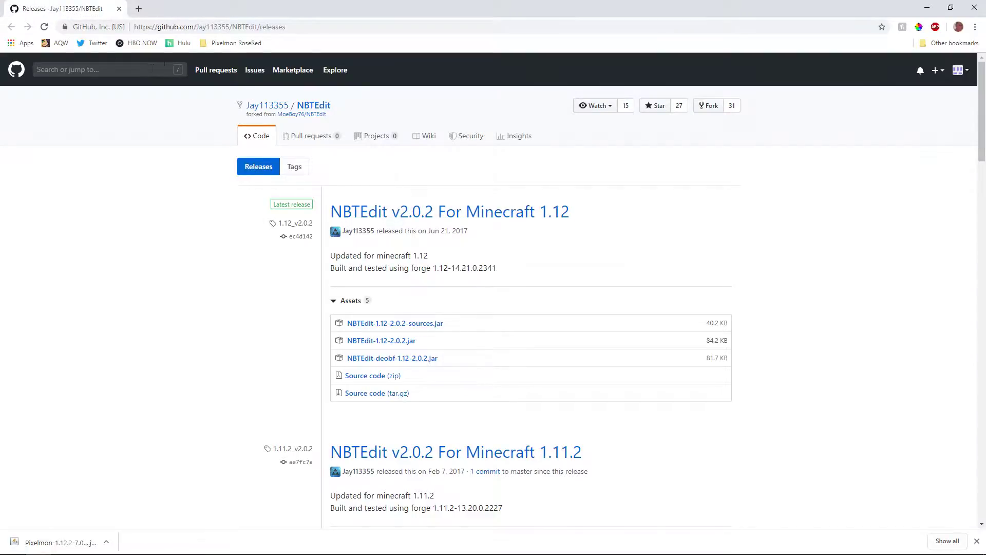
Step: Examine the NBTEdit releases page's address and the NBTEdit-1.12-2.0.2.jar asset of the Minecraft 1.12 release
{"action": "left_click", "coordinate": [341, 25]}
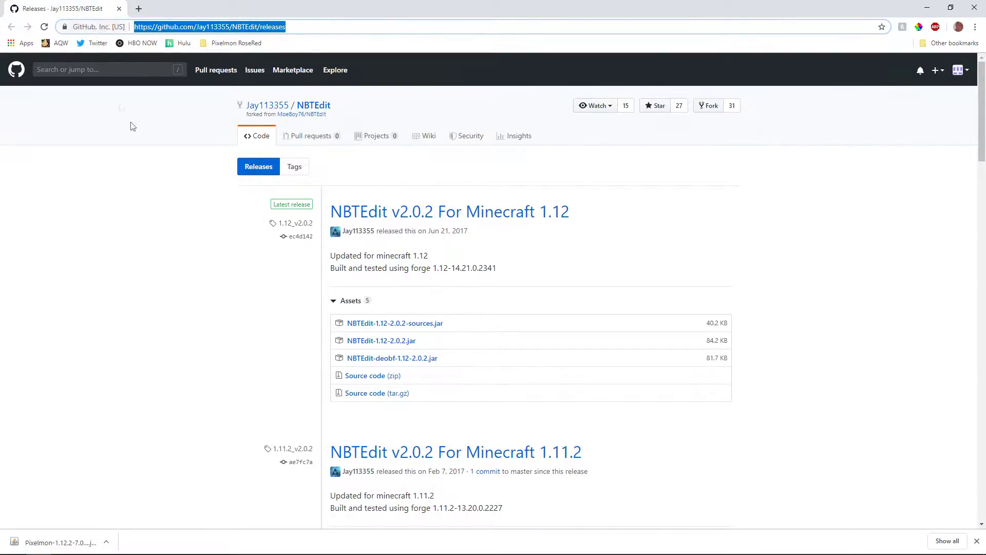
{"action": "left_click_drag", "start_coordinate": [419, 341], "coordinate": [348, 340]}
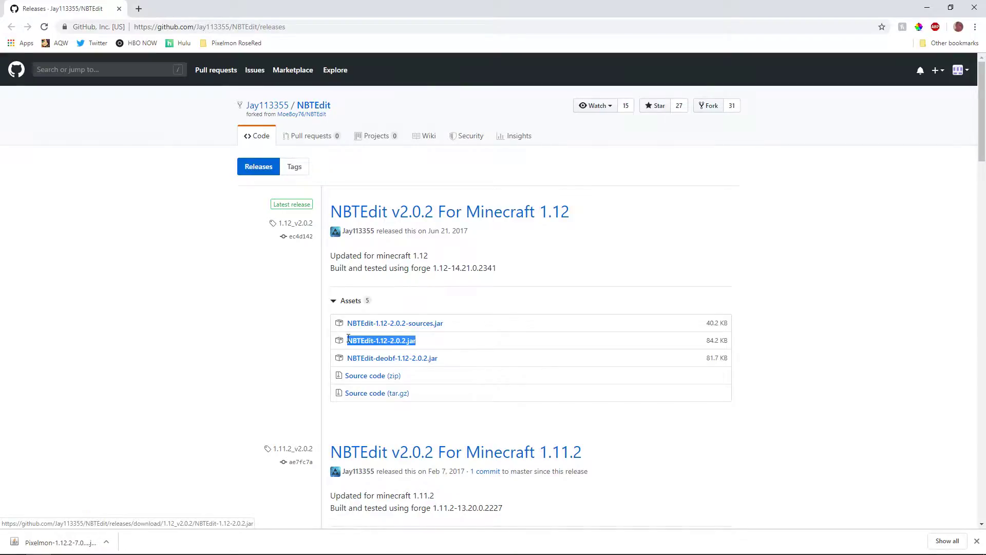
{"action": "left_click", "coordinate": [306, 340]}
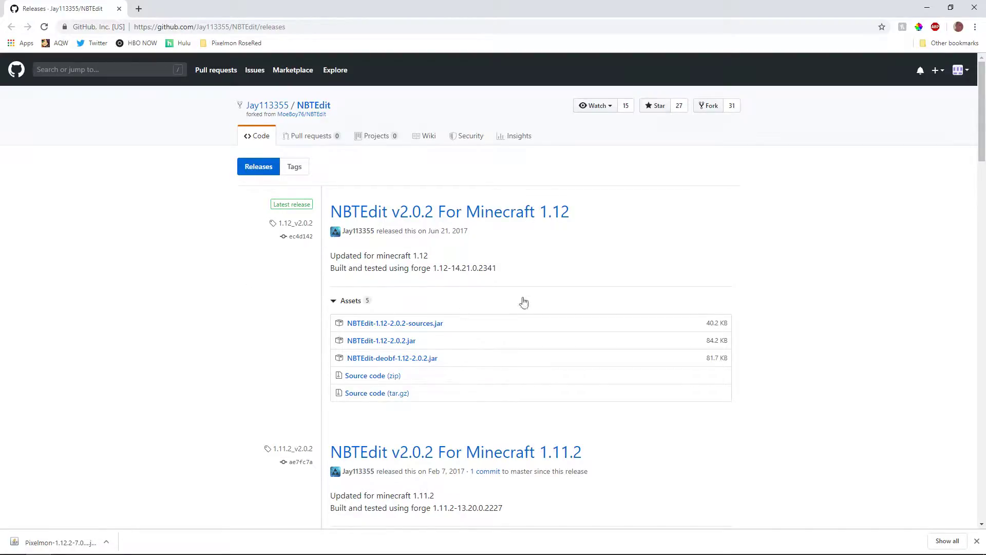
{"action": "left_click_drag", "start_coordinate": [417, 341], "coordinate": [358, 342]}
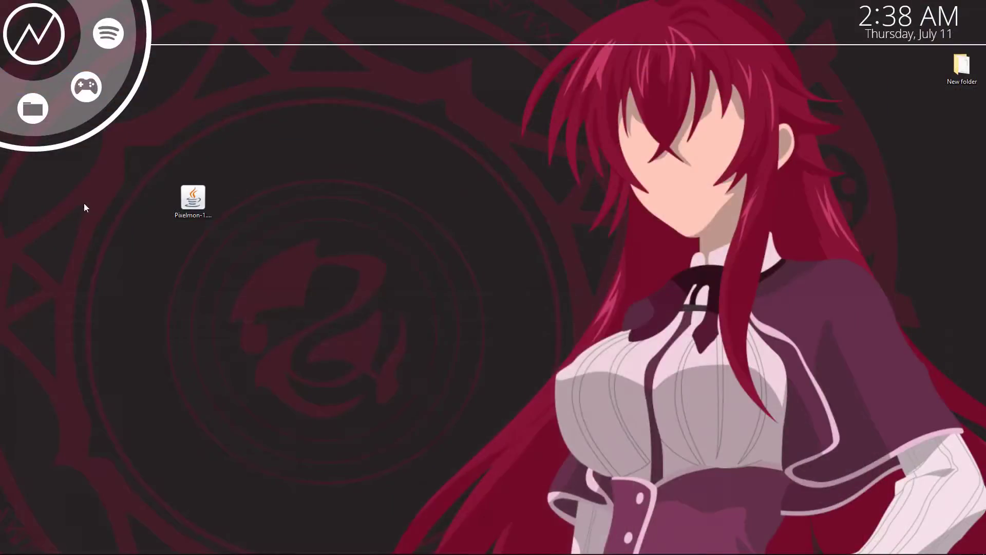
Step: Reposition Pixelmon-1.12.2-7.0.6-universal.jar on the desktop and open it in WinRAR, dismissing the extra WinRAR dialog
{"action": "left_click_drag", "start_coordinate": [189, 189], "coordinate": [380, 164]}
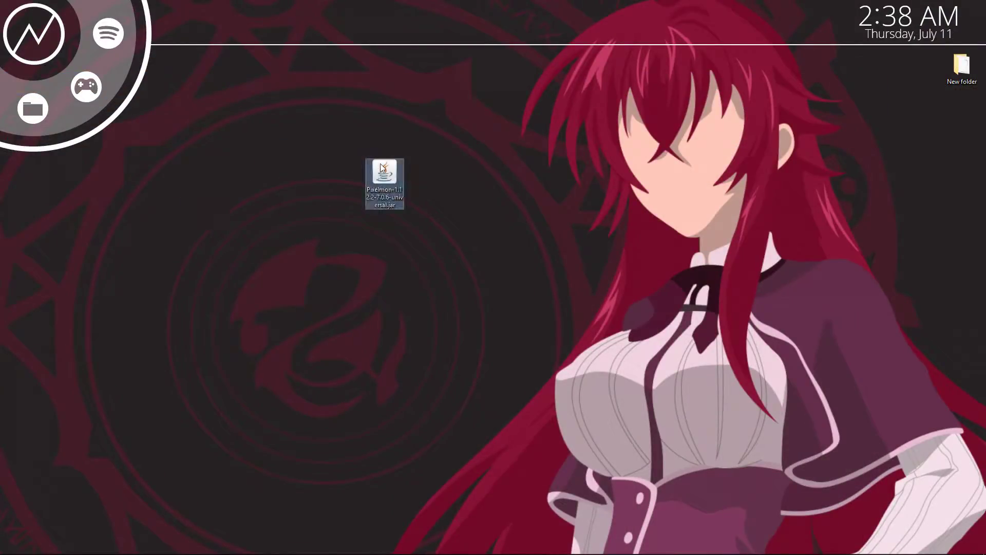
{"action": "left_click_drag", "start_coordinate": [462, 140], "coordinate": [357, 248]}
{"action": "left_click_drag", "start_coordinate": [463, 123], "coordinate": [300, 257]}
{"action": "right_click", "coordinate": [381, 165]}
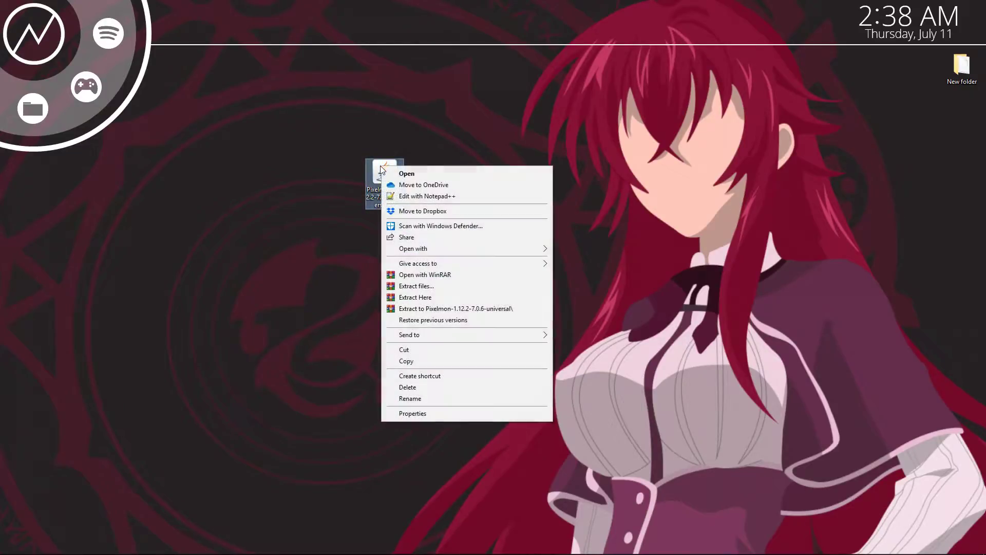
{"action": "left_click", "coordinate": [469, 274]}
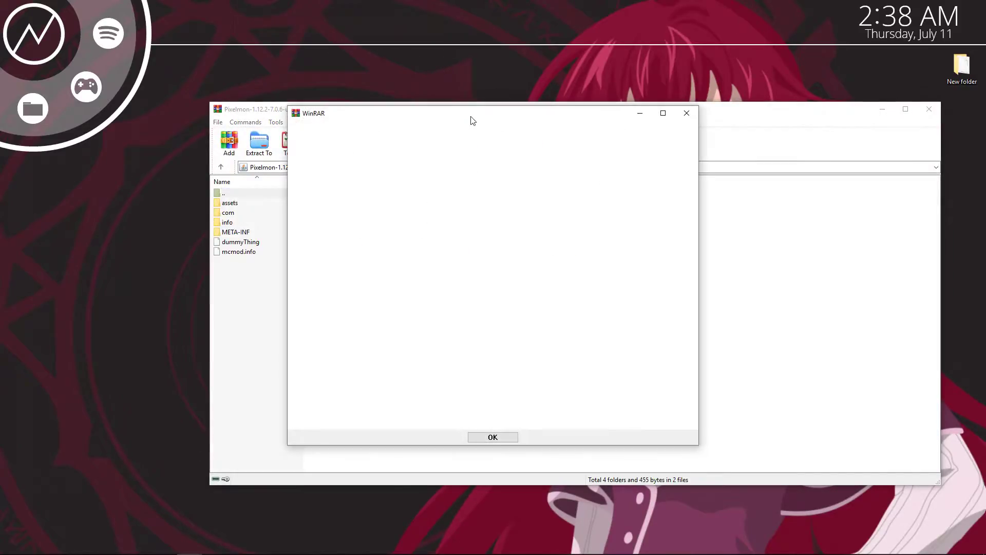
{"action": "left_click", "coordinate": [687, 113]}
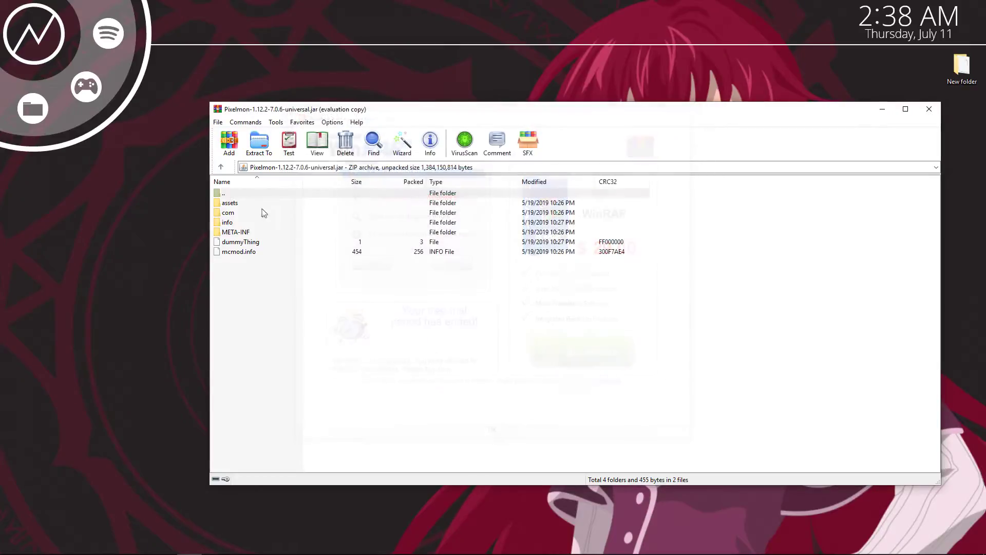
Step: Extract the pokemon folder from assets\pixelmon\textures in the archive to the desktop and minimize WinRAR
{"action": "double_click", "coordinate": [228, 204]}
{"action": "double_click", "coordinate": [229, 203]}
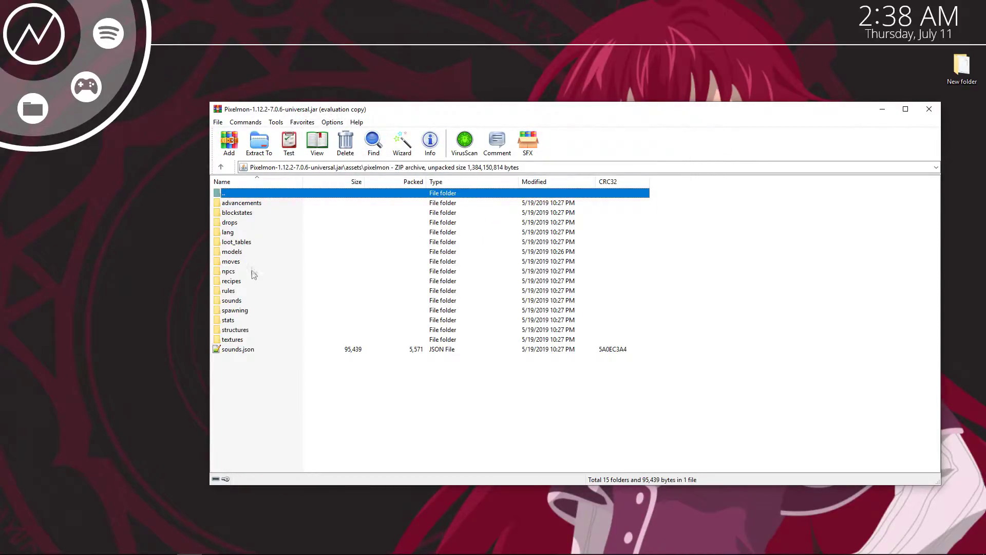
{"action": "double_click", "coordinate": [240, 340]}
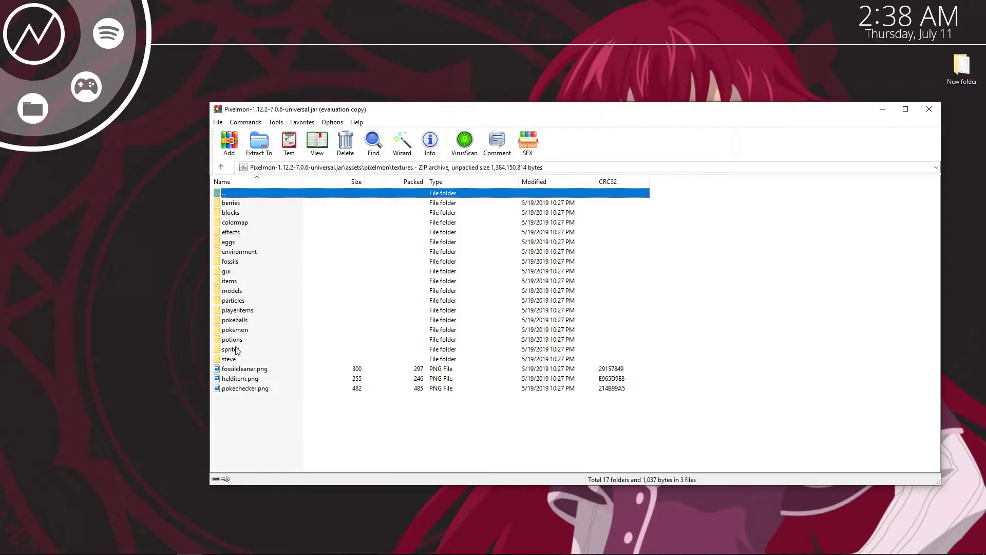
{"action": "left_click", "coordinate": [241, 328]}
{"action": "left_click_drag", "start_coordinate": [241, 326], "coordinate": [85, 336]}
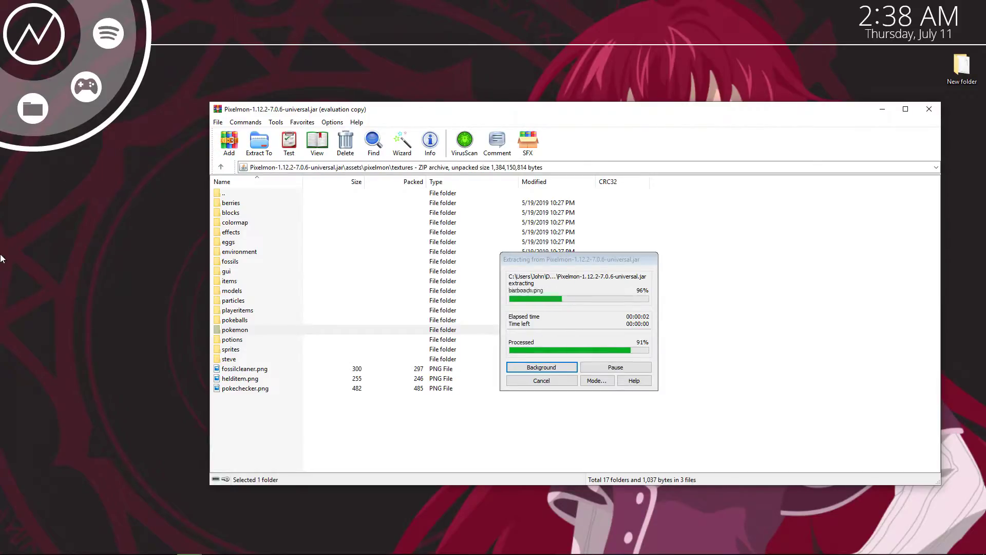
{"action": "left_click", "coordinate": [882, 110]}
Step: Create a new folder named Test Pack on the desktop
{"action": "right_click", "coordinate": [187, 244]}
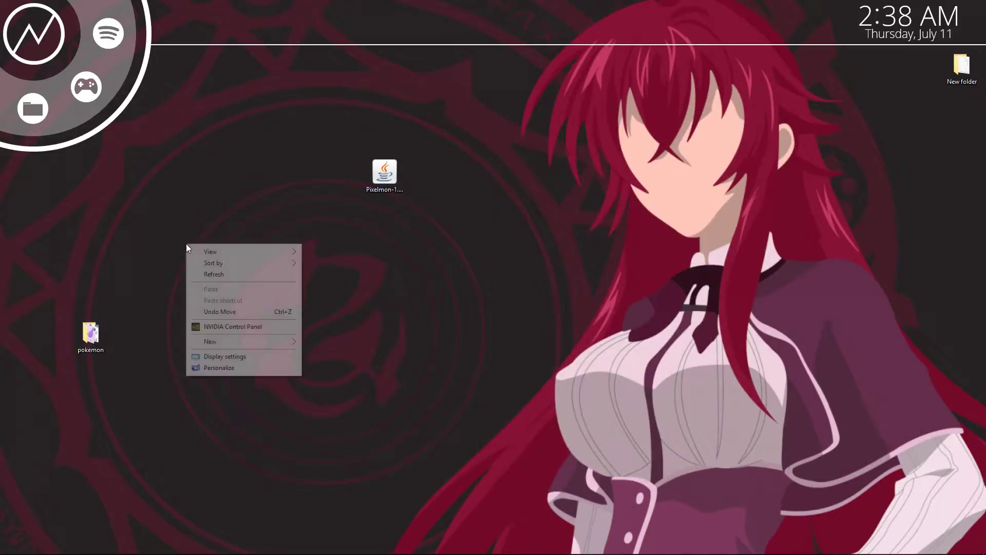
{"action": "mouse_move", "coordinate": [229, 343]}
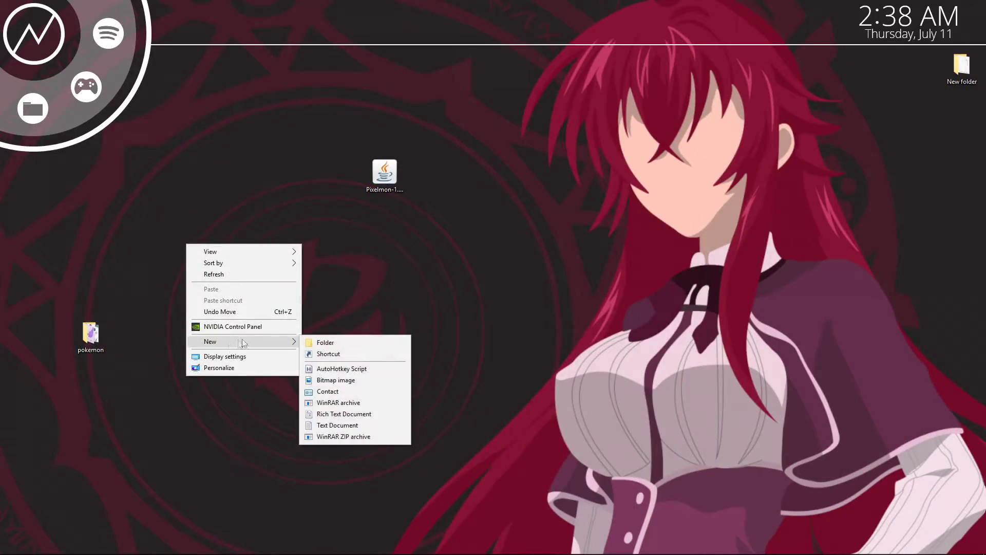
{"action": "mouse_move", "coordinate": [268, 343]}
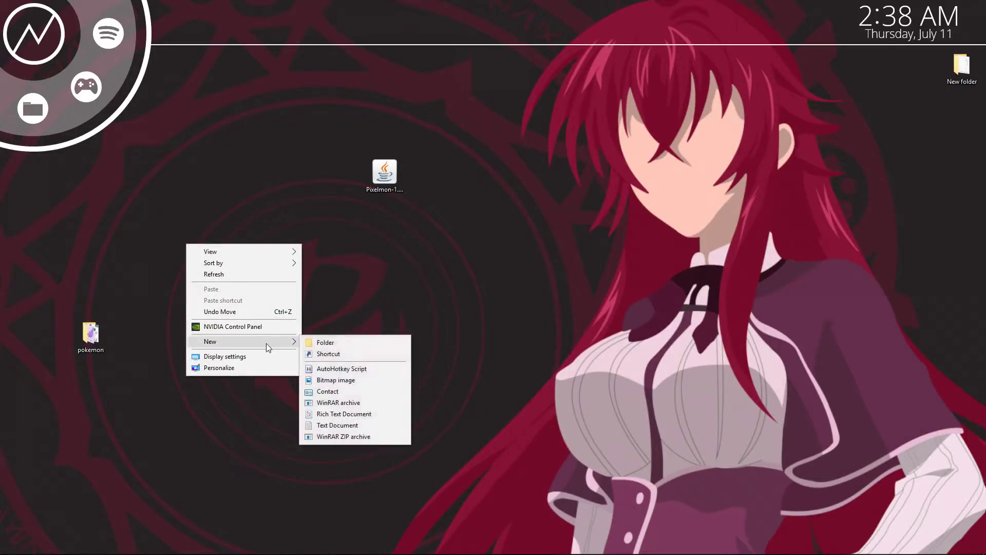
{"action": "left_click", "coordinate": [326, 343]}
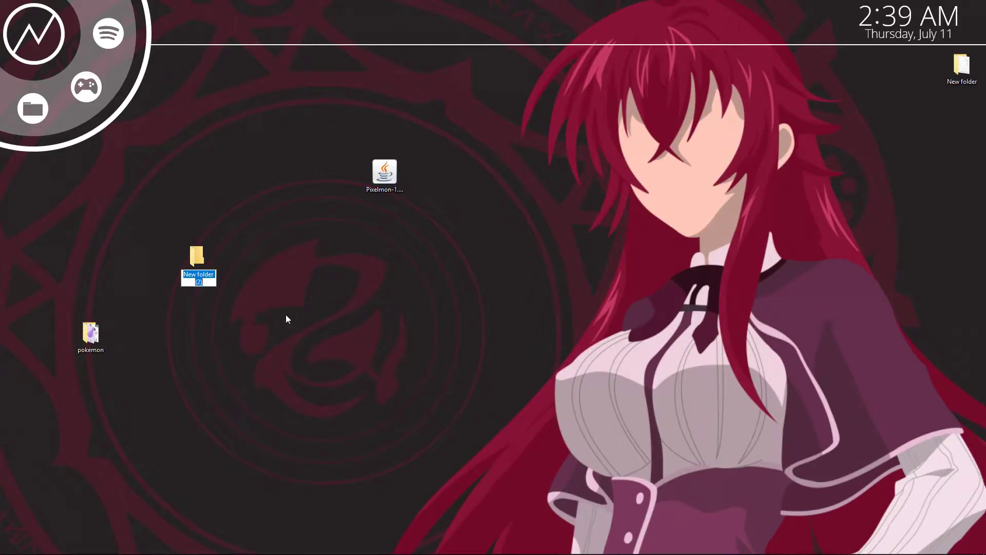
{"action": "type", "text": "Te"}
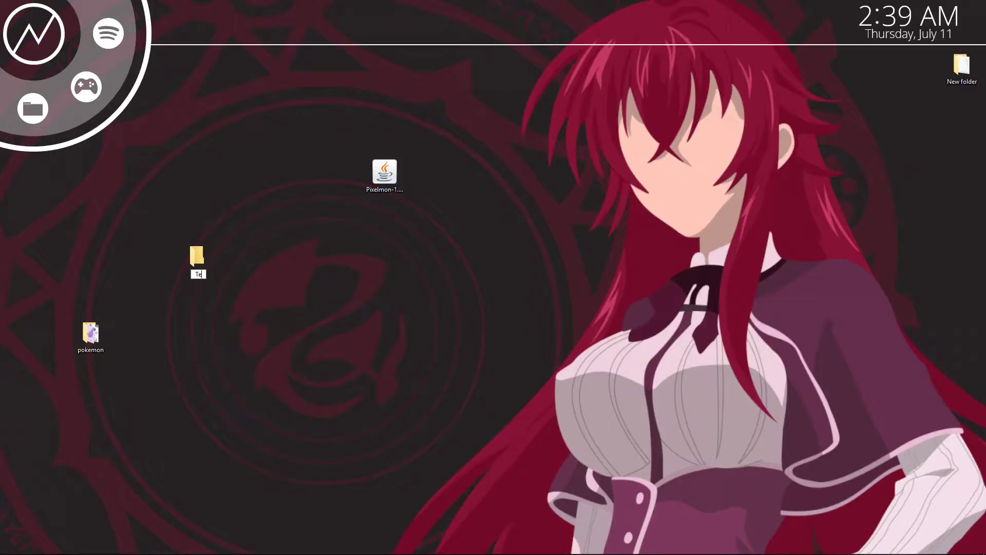
{"action": "type", "text": "st Pack"}
{"action": "key", "text": "Return"}
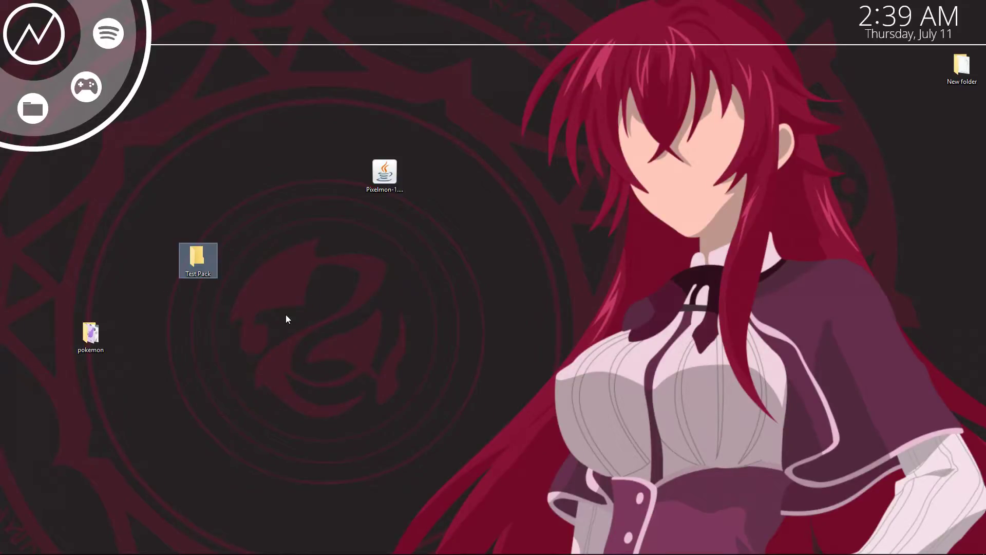
Step: Open the Test Pack folder, move its window clear of the desktop folders, and create a subfolder named assets
{"action": "double_click", "coordinate": [198, 262]}
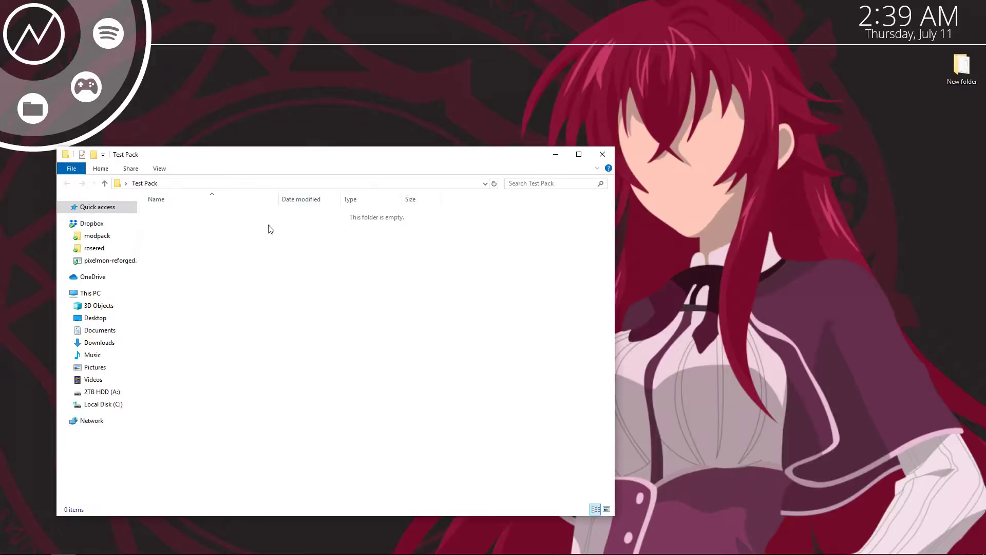
{"action": "left_click_drag", "start_coordinate": [282, 162], "coordinate": [481, 159]}
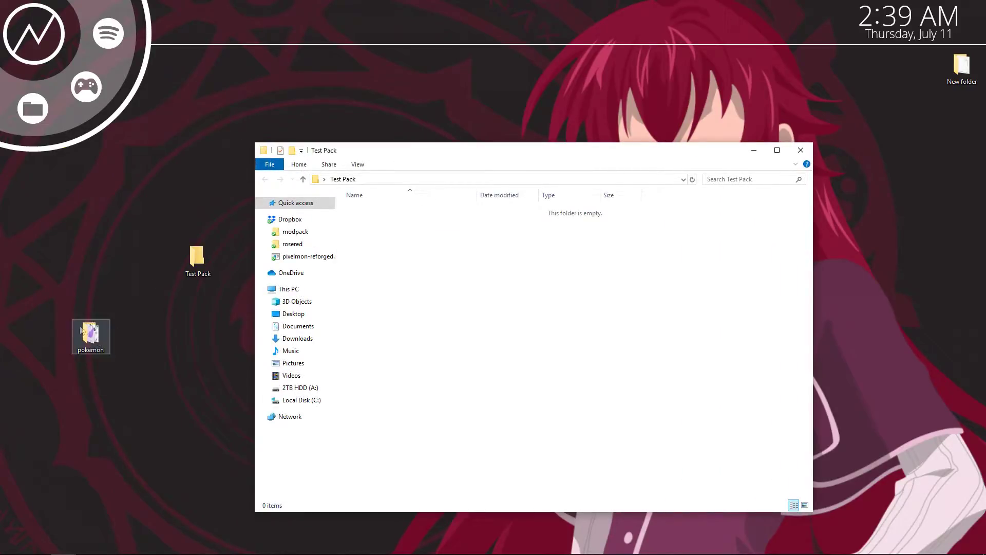
{"action": "left_click_drag", "start_coordinate": [133, 303], "coordinate": [48, 389]}
{"action": "left_click", "coordinate": [125, 380]}
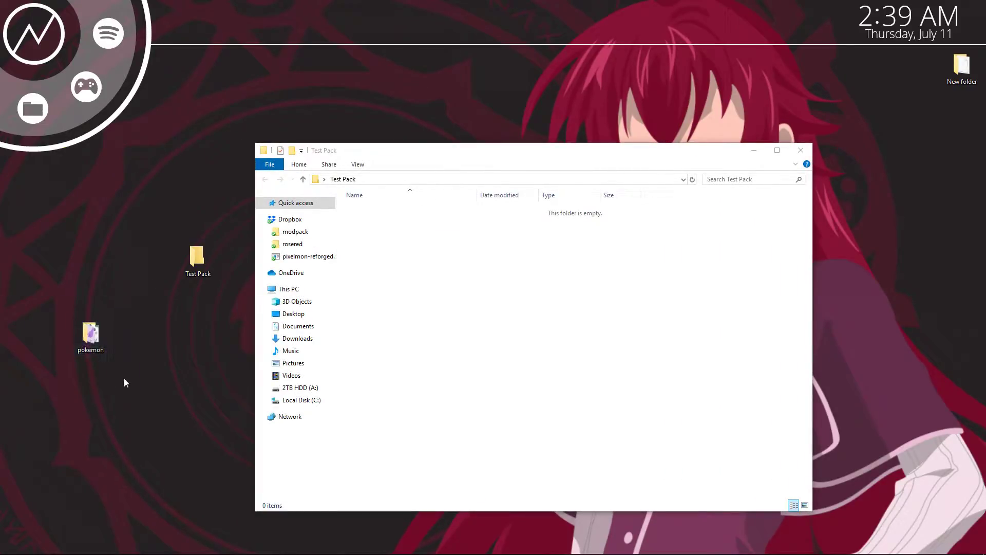
{"action": "right_click", "coordinate": [411, 229]}
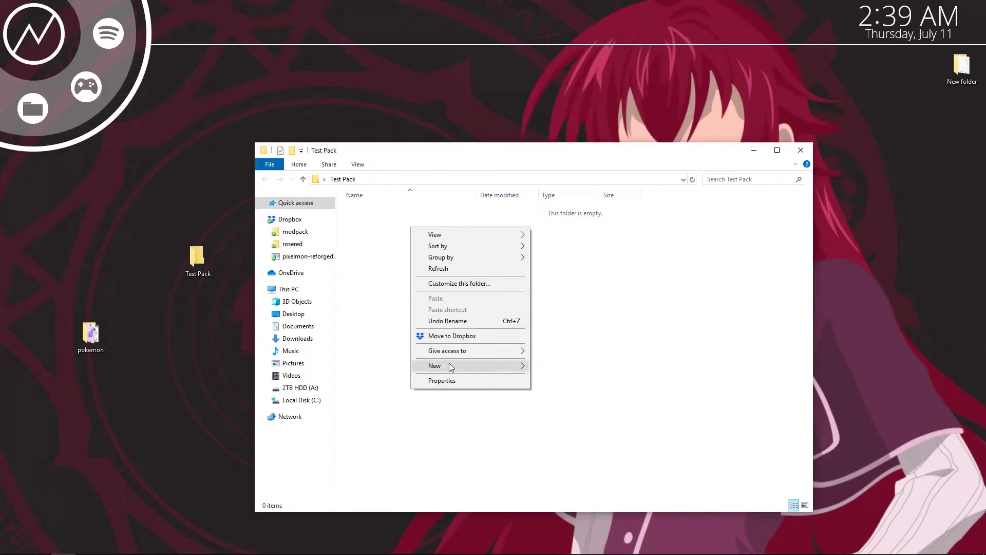
{"action": "mouse_move", "coordinate": [450, 366]}
{"action": "left_click", "coordinate": [568, 362]}
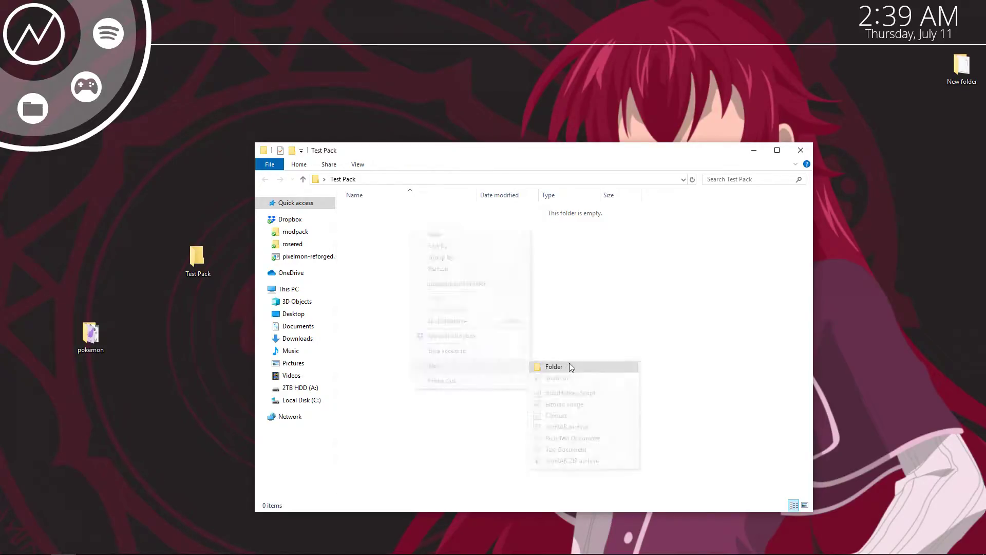
{"action": "type", "text": "assets"}
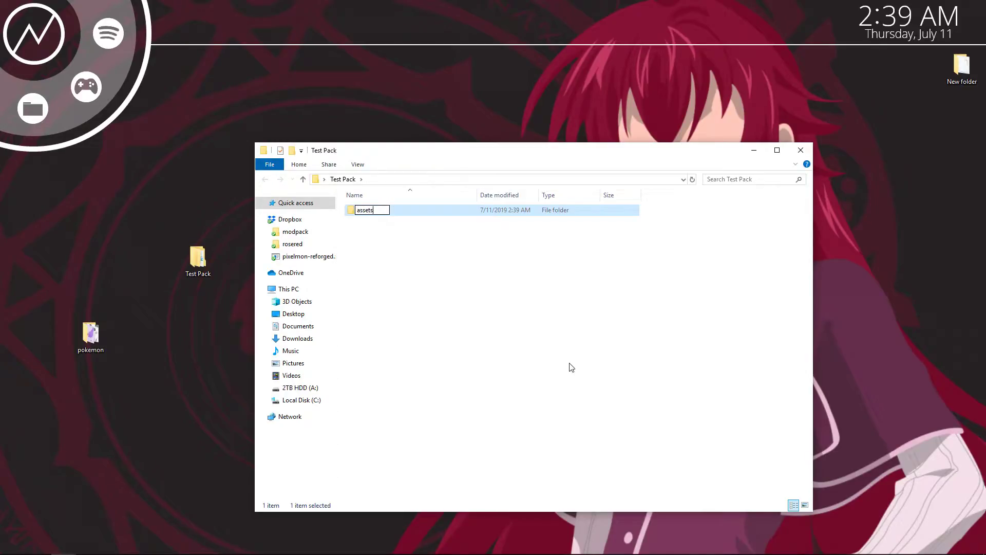
{"action": "key", "text": "Return"}
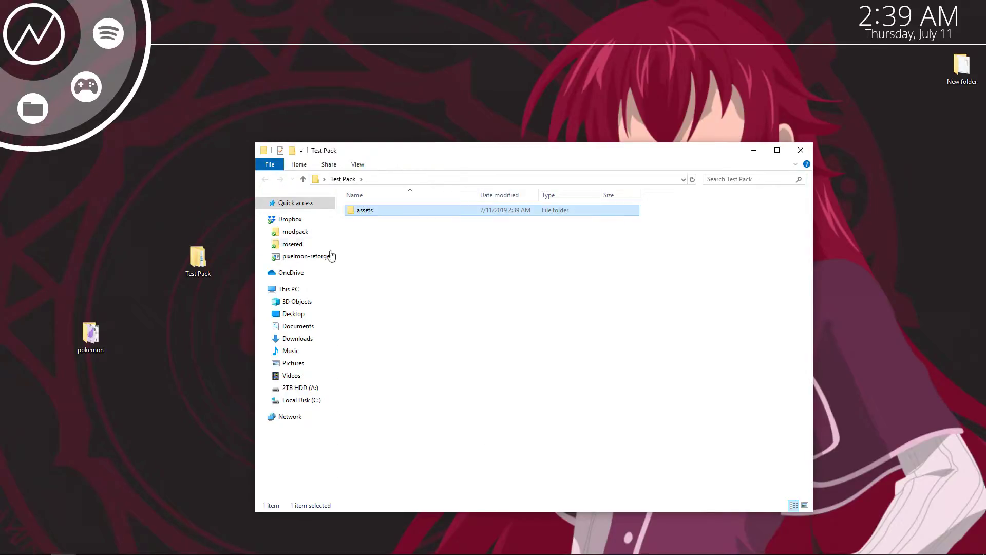
Step: Create a subfolder named pixelmon inside the assets folder
{"action": "double_click", "coordinate": [368, 218]}
{"action": "right_click", "coordinate": [369, 226]}
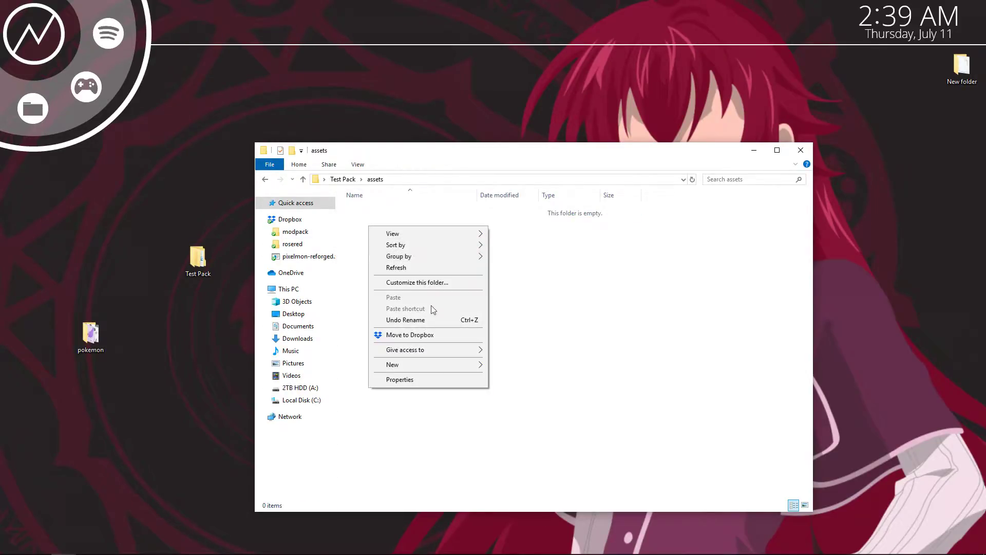
{"action": "mouse_move", "coordinate": [467, 375]}
{"action": "left_click", "coordinate": [502, 366]}
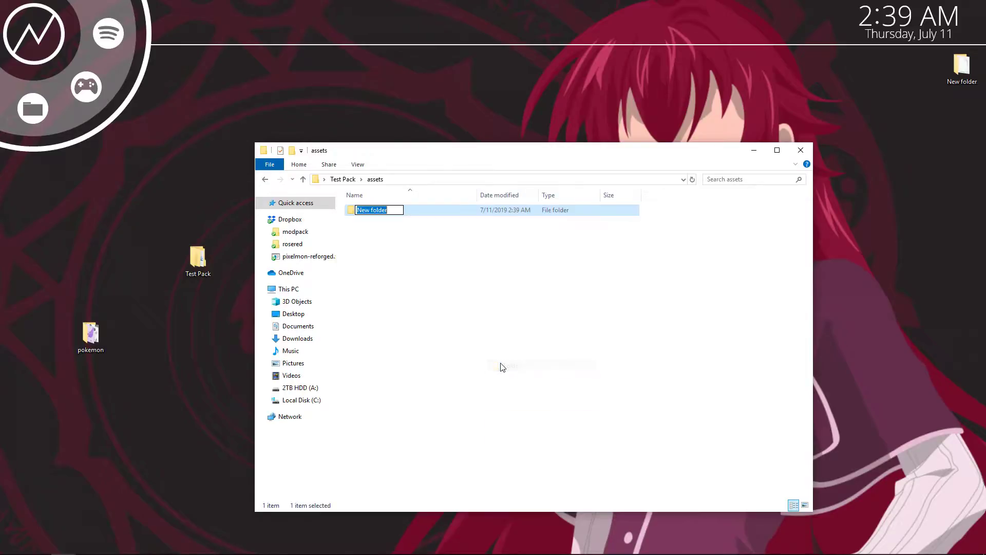
{"action": "type", "text": "pixelmon"}
{"action": "key", "text": "Return"}
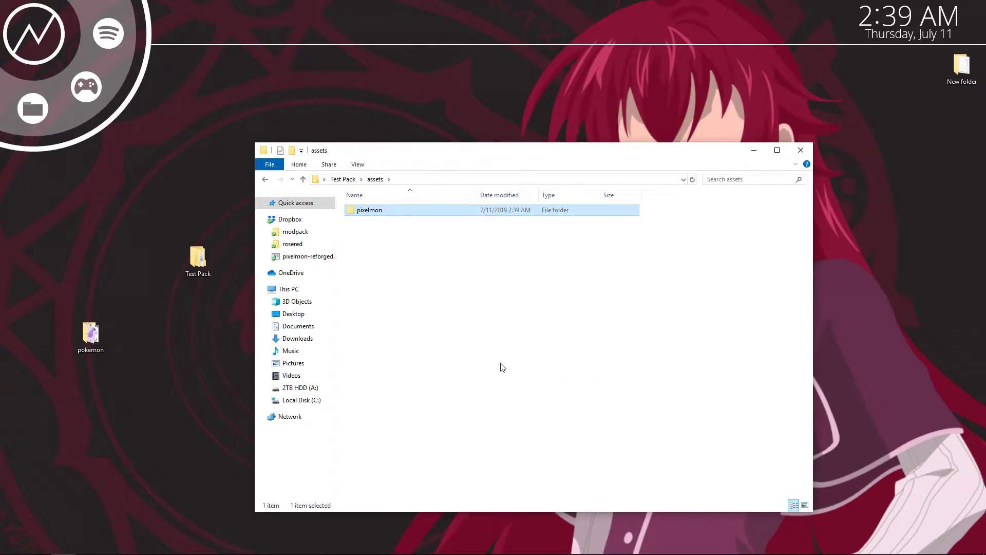
Step: Create a subfolder named textures inside the pixelmon folder and move the desktop's pokemon folder into it
{"action": "double_click", "coordinate": [380, 211]}
{"action": "right_click", "coordinate": [399, 278]}
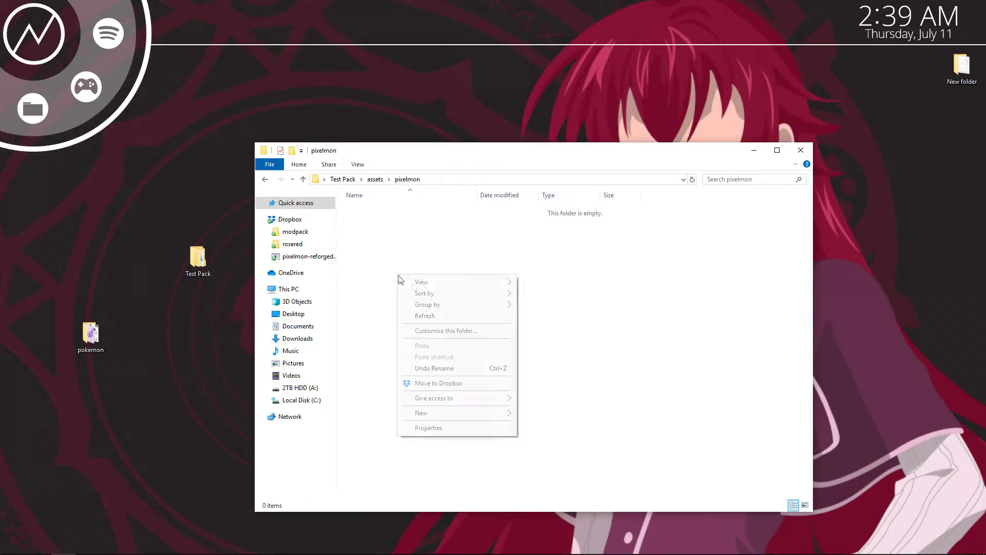
{"action": "mouse_move", "coordinate": [498, 412]}
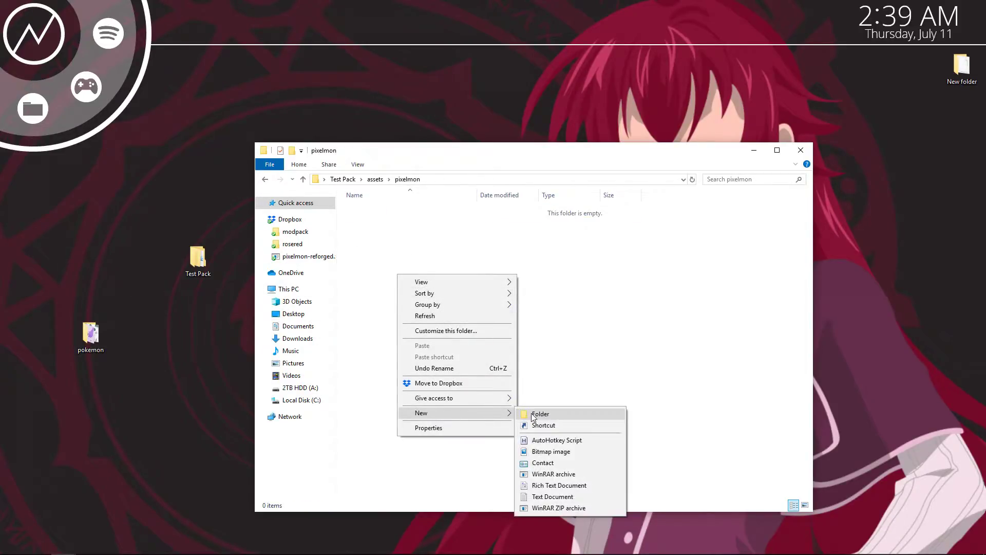
{"action": "left_click", "coordinate": [533, 417]}
{"action": "type", "text": "textu"}
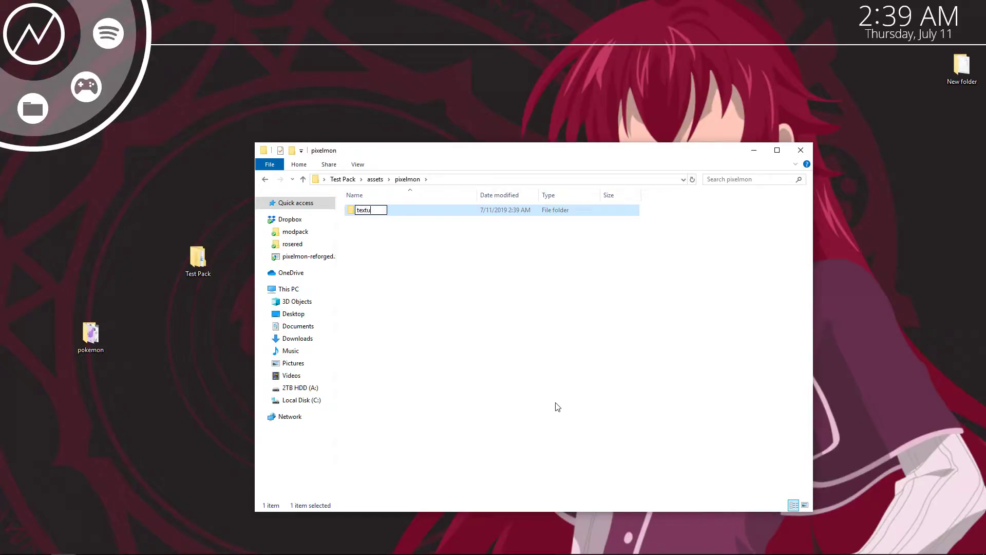
{"action": "type", "text": "res"}
{"action": "key", "text": "Return"}
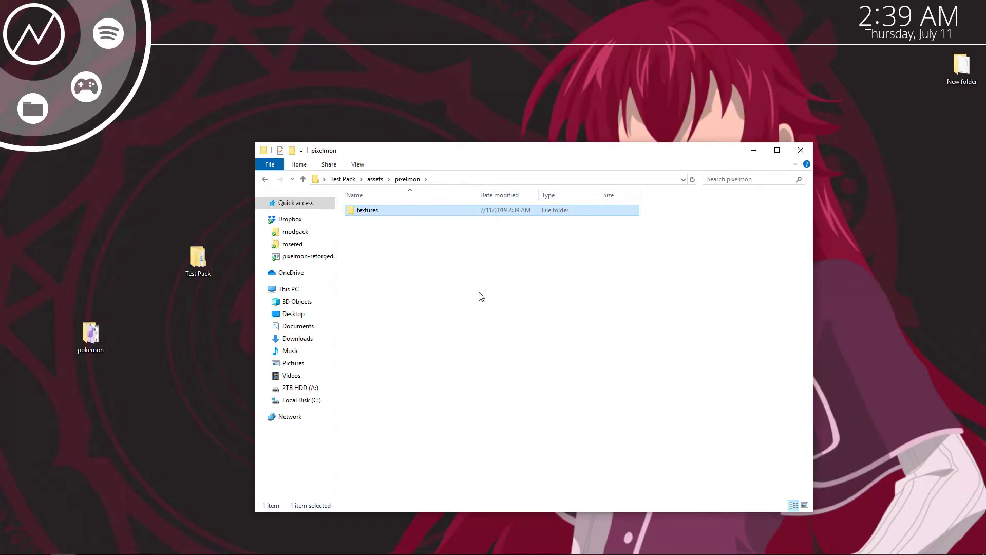
{"action": "double_click", "coordinate": [396, 210]}
{"action": "left_click_drag", "start_coordinate": [99, 331], "coordinate": [443, 321]}
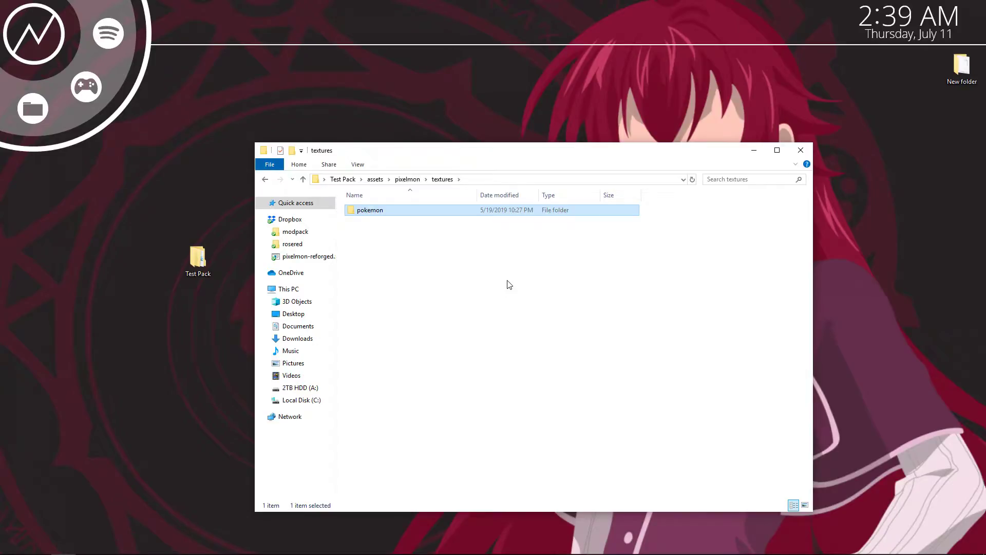
Step: Find magnemite.png in the moved pokemon folder and open it in paint.net
{"action": "double_click", "coordinate": [518, 211]}
{"action": "scroll", "coordinate": [706, 304], "scroll_direction": "down", "scroll_amount": 10}
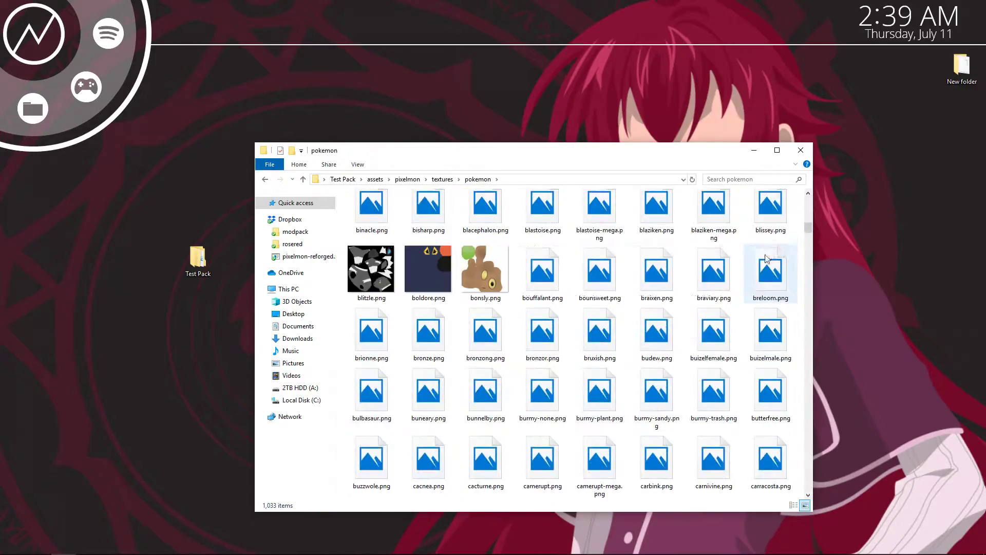
{"action": "scroll", "coordinate": [687, 317], "scroll_direction": "down", "scroll_amount": 15}
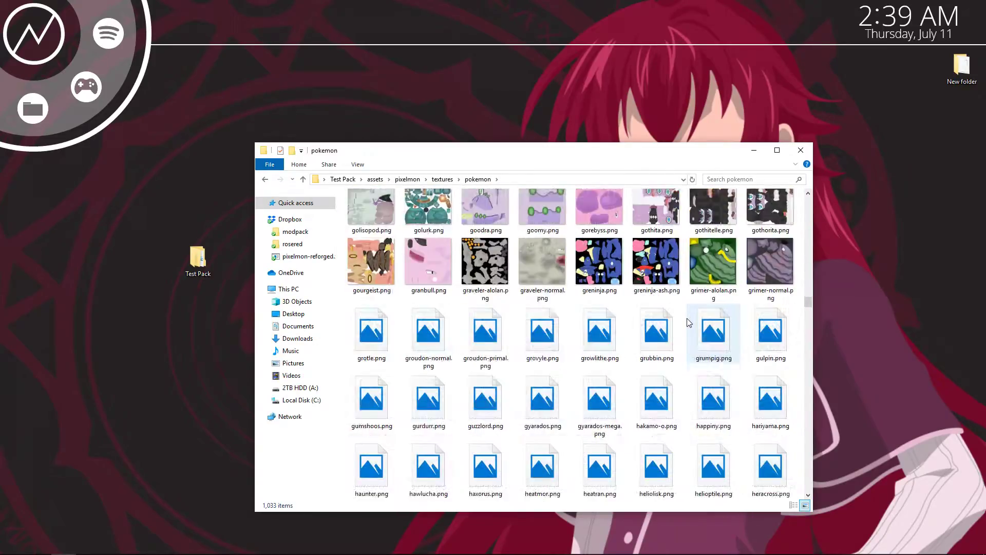
{"action": "scroll", "coordinate": [688, 322], "scroll_direction": "down", "scroll_amount": 8}
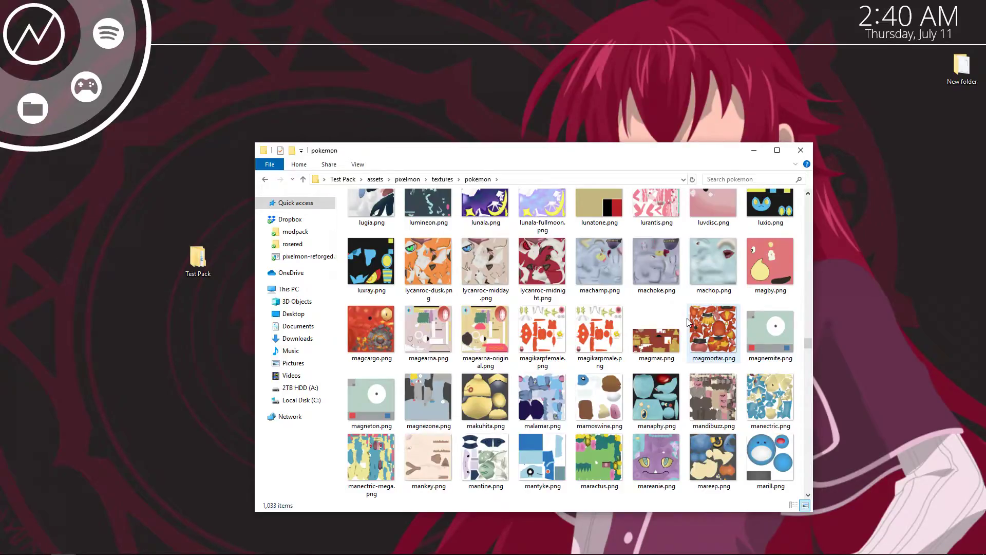
{"action": "left_click", "coordinate": [764, 346]}
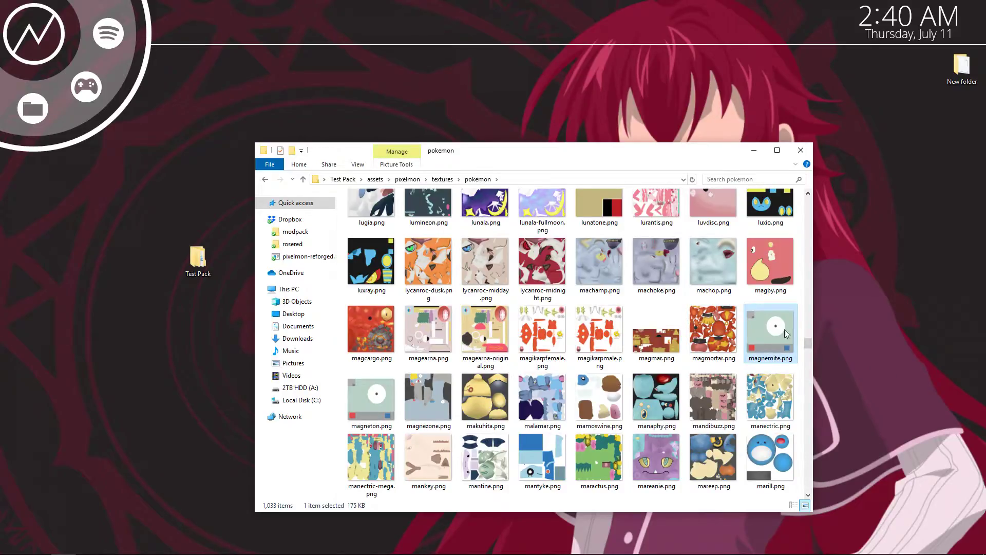
{"action": "right_click", "coordinate": [785, 333]}
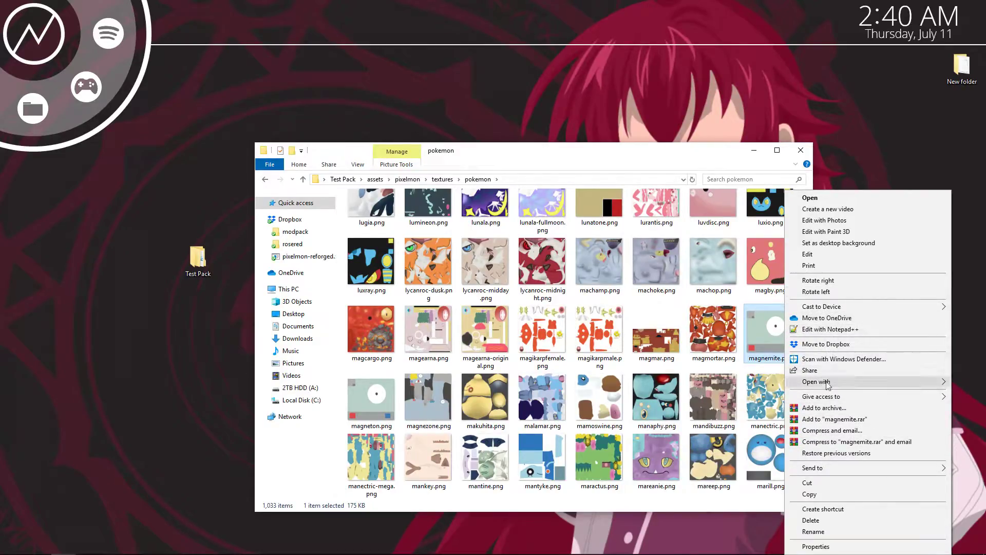
{"action": "left_click", "coordinate": [764, 471]}
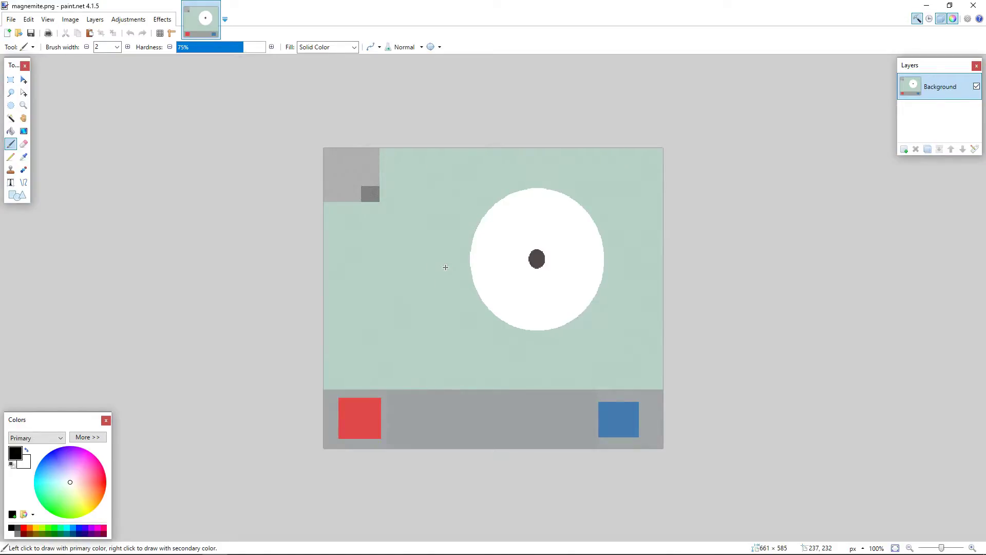
Step: Select the pale green body area of the magnemite texture with the Magic Wand at 21% tolerance
{"action": "left_click", "coordinate": [11, 118]}
{"action": "left_click", "coordinate": [326, 245]}
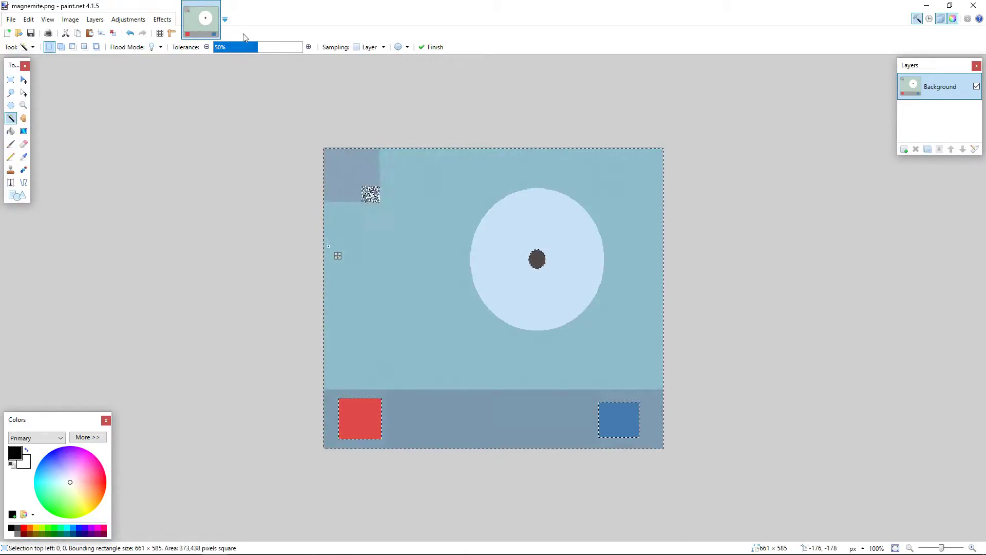
{"action": "left_click", "coordinate": [244, 48]}
{"action": "left_click_drag", "start_coordinate": [244, 48], "coordinate": [233, 48]}
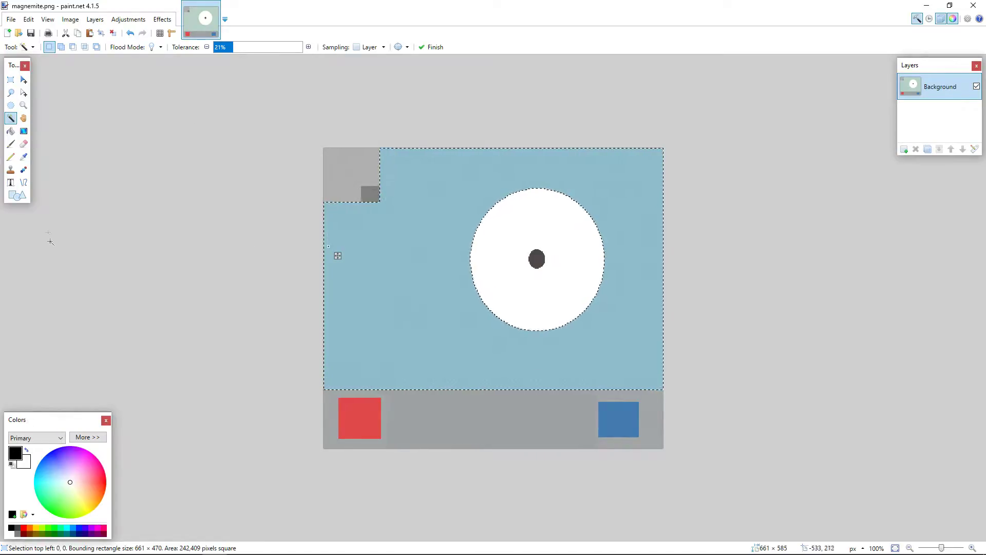
Step: Recolor the selected body area to dark gray 404040 using the Recolor tool with a brush width of 65
{"action": "left_click", "coordinate": [87, 436]}
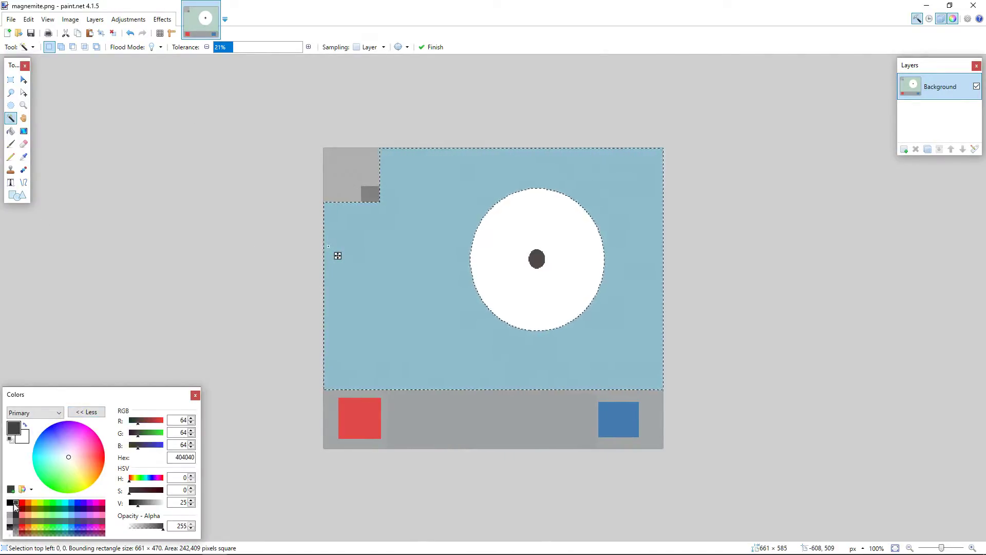
{"action": "left_click", "coordinate": [195, 394]}
{"action": "left_click", "coordinate": [24, 170]}
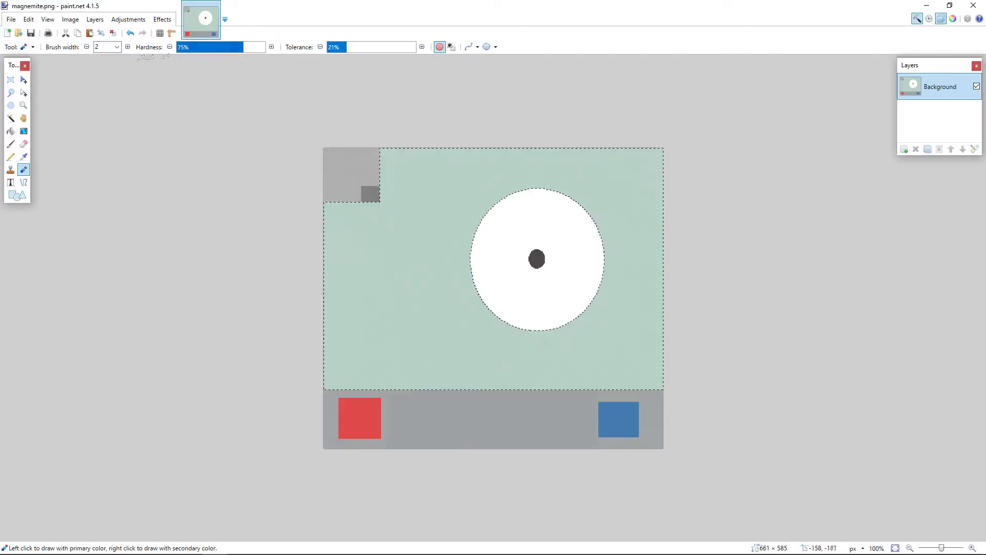
{"action": "mouse_move", "coordinate": [388, 256]}
{"action": "left_mouse_down"}
{"action": "mouse_move", "coordinate": [565, 205]}
{"action": "mouse_move", "coordinate": [510, 317]}
{"action": "mouse_move", "coordinate": [334, 370]}
{"action": "left_mouse_up"}
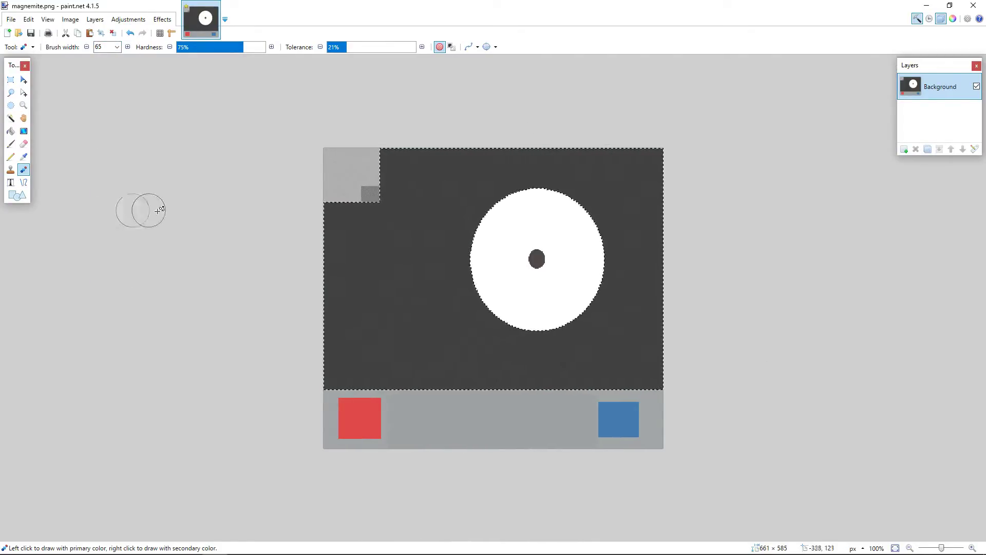
Step: Save a copy of the recolored texture to the desktop as magnemite.png with auto-detected bit depth
{"action": "left_click", "coordinate": [11, 19]}
{"action": "left_click", "coordinate": [10, 15]}
{"action": "left_click", "coordinate": [11, 17]}
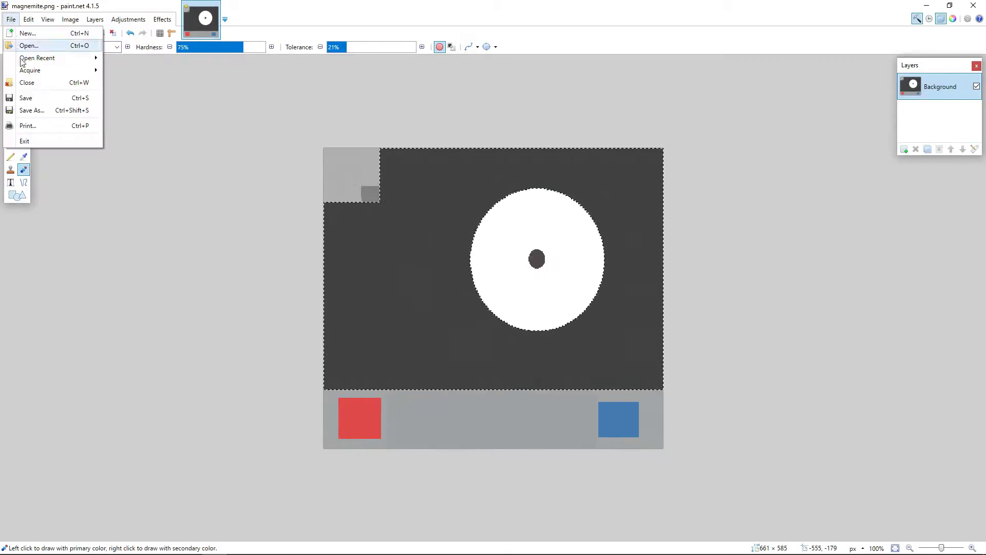
{"action": "left_click", "coordinate": [27, 115]}
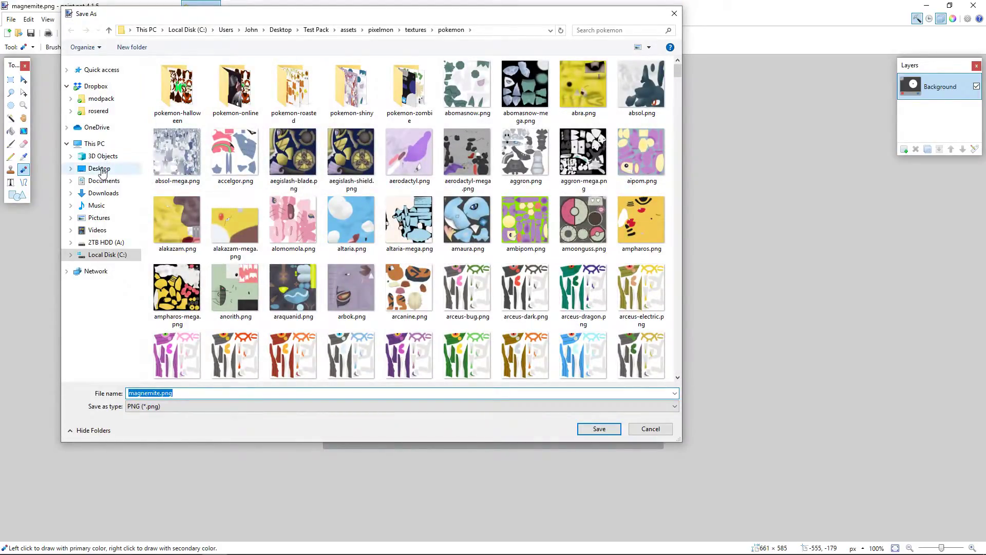
{"action": "left_click", "coordinate": [97, 168]}
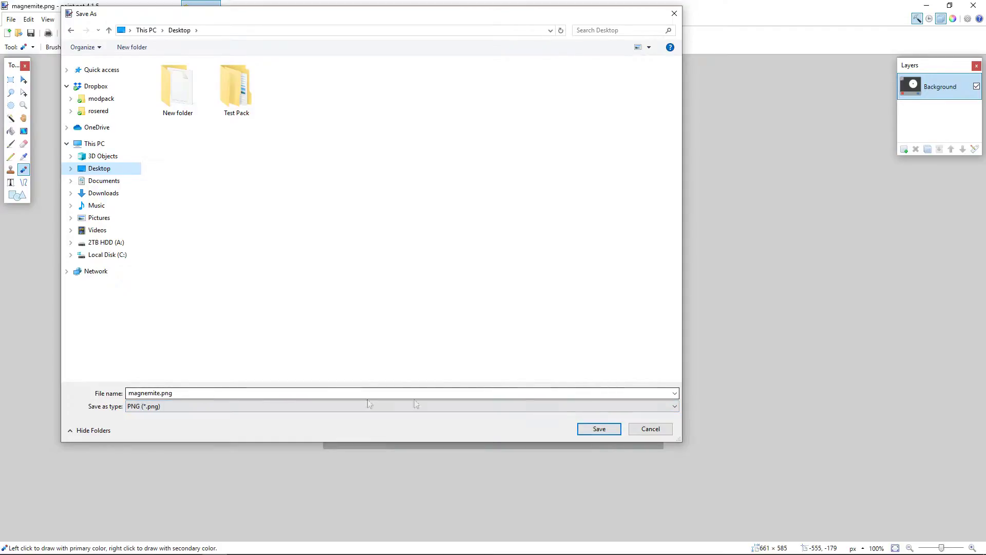
{"action": "left_click", "coordinate": [601, 429]}
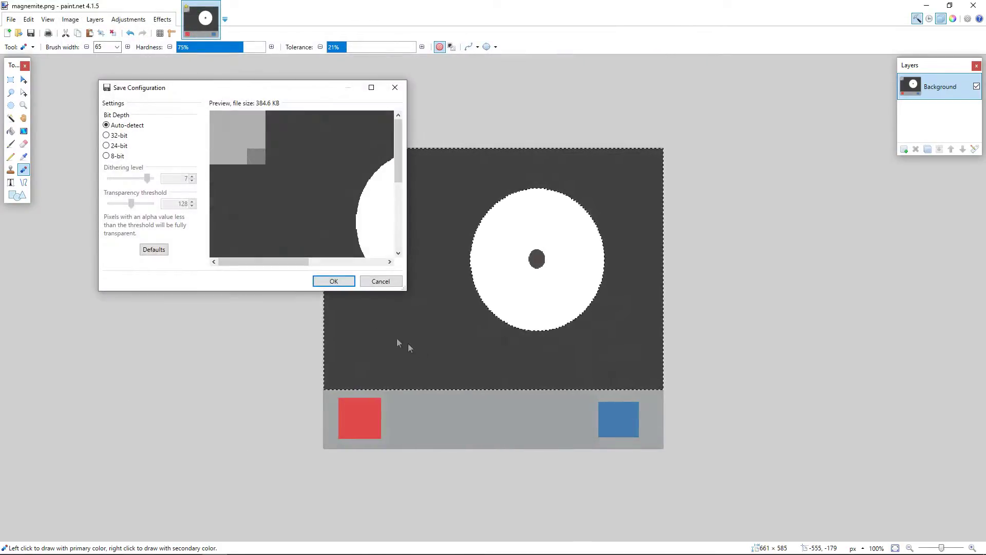
{"action": "left_click", "coordinate": [326, 279]}
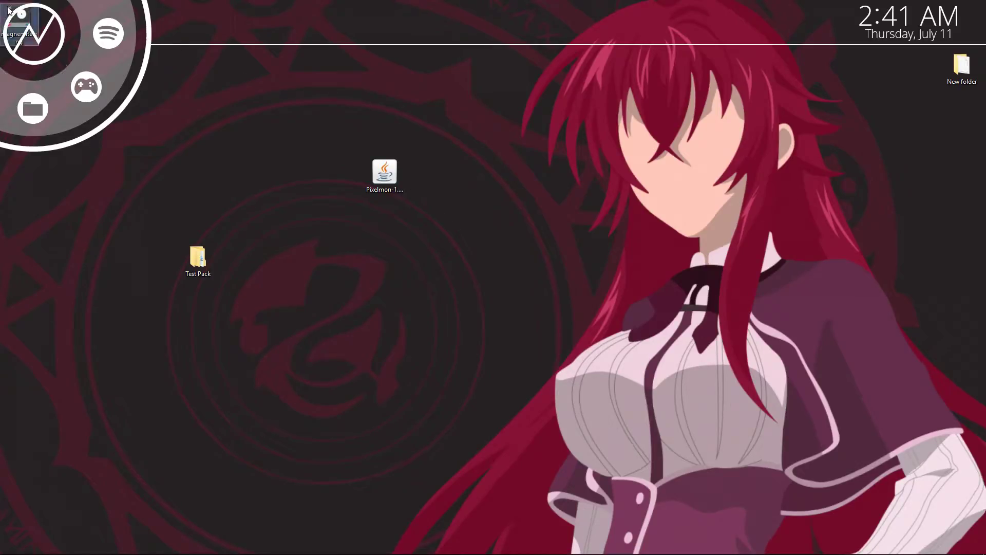
Step: Move the magnemite.png desktop icon above Test Pack and open the Test Pack\assets\pixelmon\textures\pokemon folder
{"action": "left_click_drag", "start_coordinate": [15, 20], "coordinate": [194, 160]}
{"action": "left_click", "coordinate": [198, 267]}
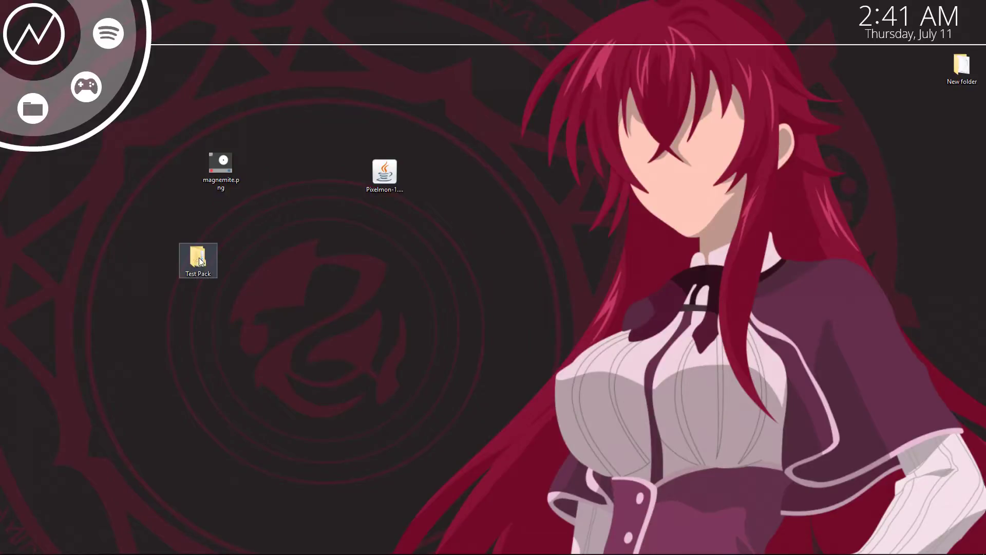
{"action": "double_click", "coordinate": [200, 260]}
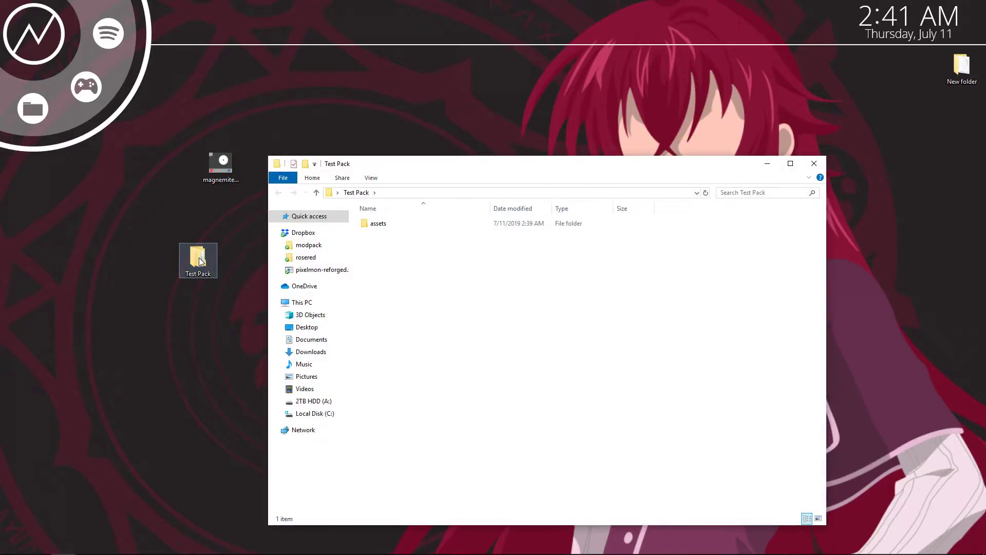
{"action": "double_click", "coordinate": [381, 226]}
{"action": "double_click", "coordinate": [381, 226]}
{"action": "double_click", "coordinate": [381, 226]}
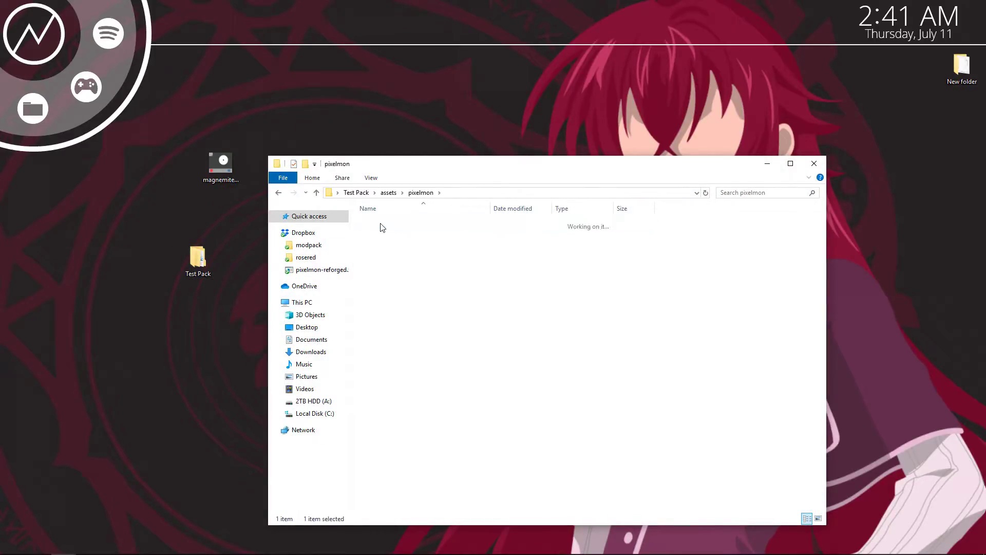
{"action": "left_click", "coordinate": [381, 226]}
{"action": "double_click", "coordinate": [381, 225]}
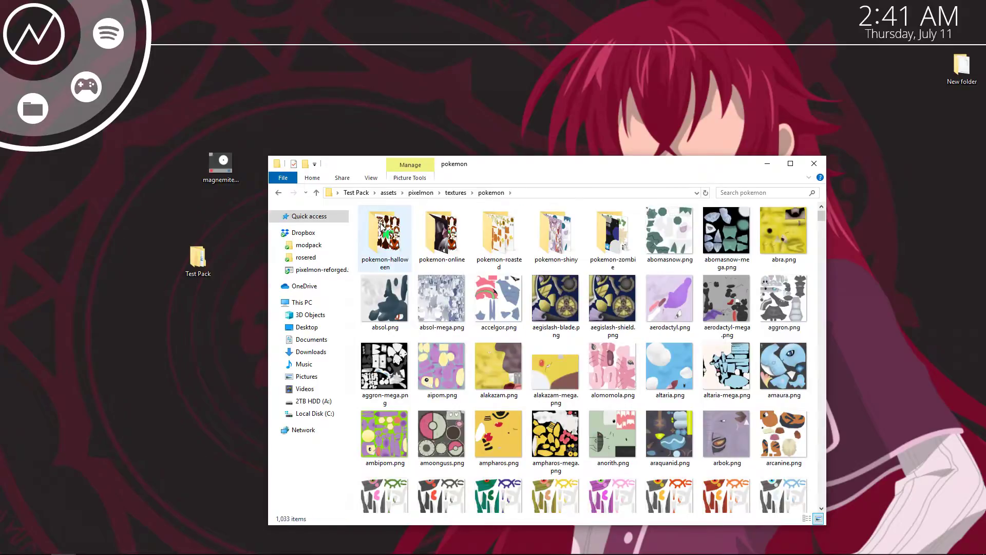
Step: Create a subfolder named custom-shadow inside the pokemon textures folder
{"action": "right_click", "coordinate": [357, 263]}
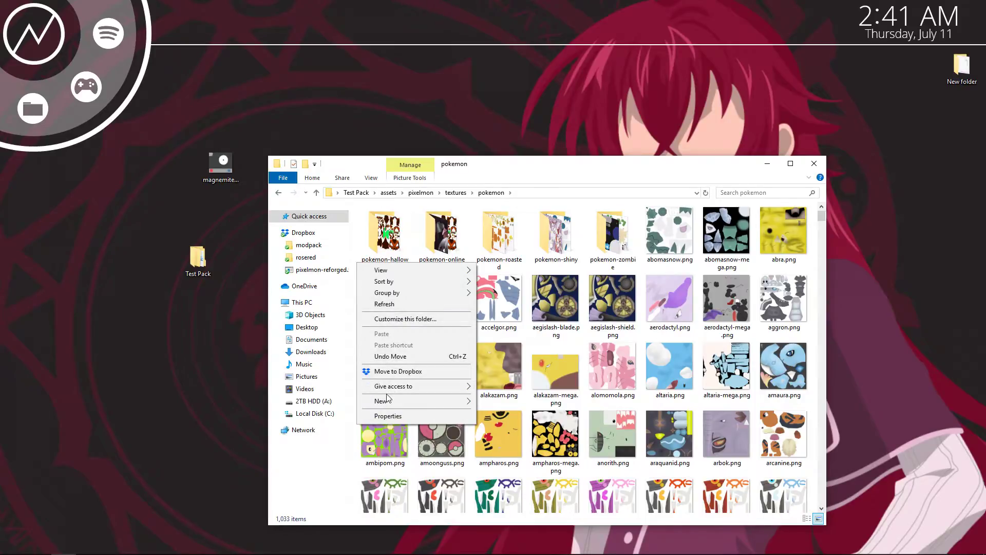
{"action": "mouse_move", "coordinate": [391, 404]}
{"action": "left_click", "coordinate": [516, 404]}
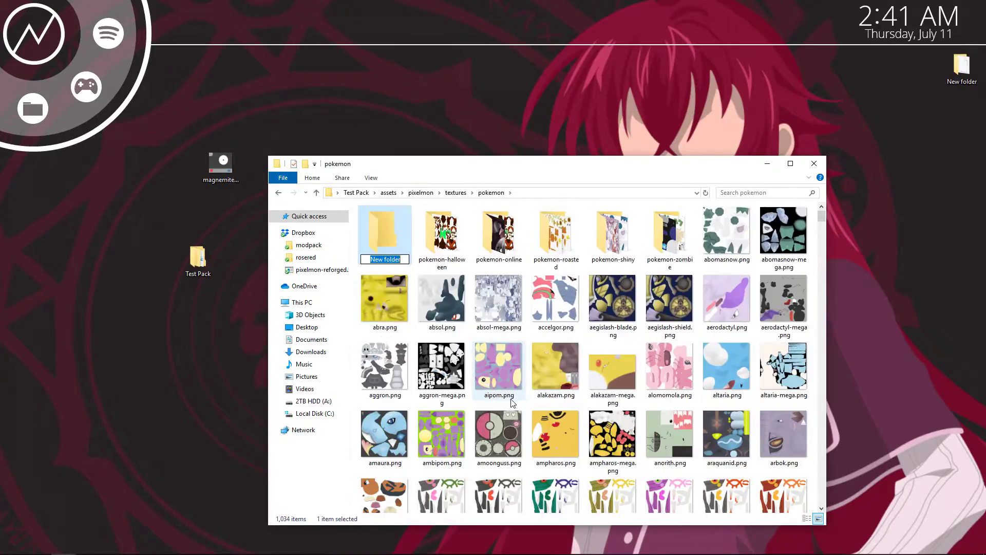
{"action": "type", "text": "custom-shadow"}
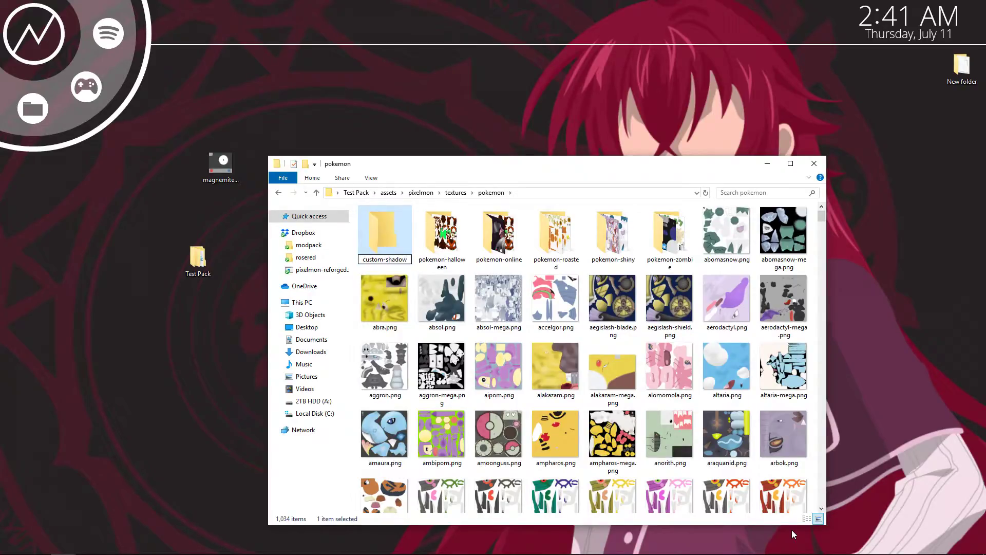
{"action": "key", "text": "Return"}
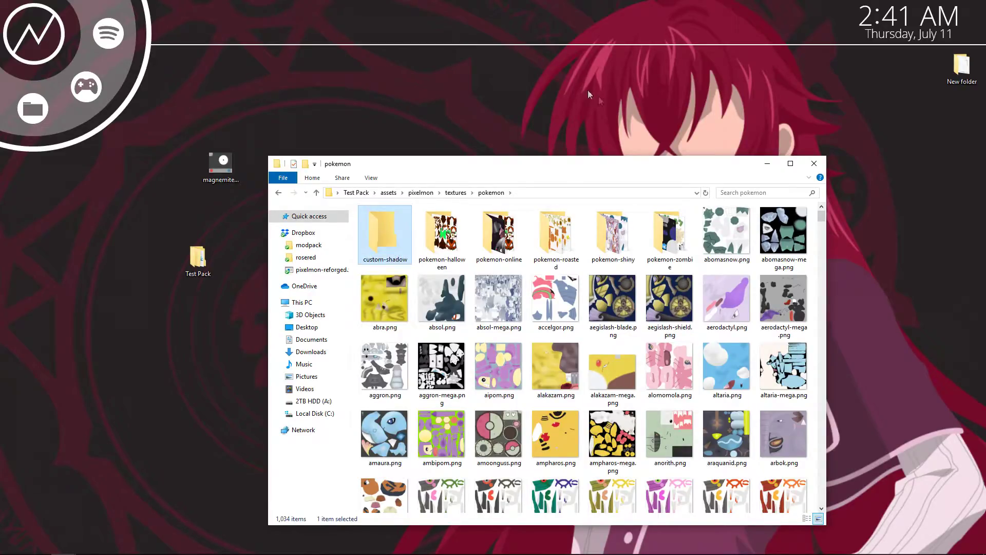
Step: Move the recolored magnemite.png from the desktop into the custom-shadow folder
{"action": "double_click", "coordinate": [388, 237]}
{"action": "left_click_drag", "start_coordinate": [211, 175], "coordinate": [449, 233]}
{"action": "left_click", "coordinate": [498, 256]}
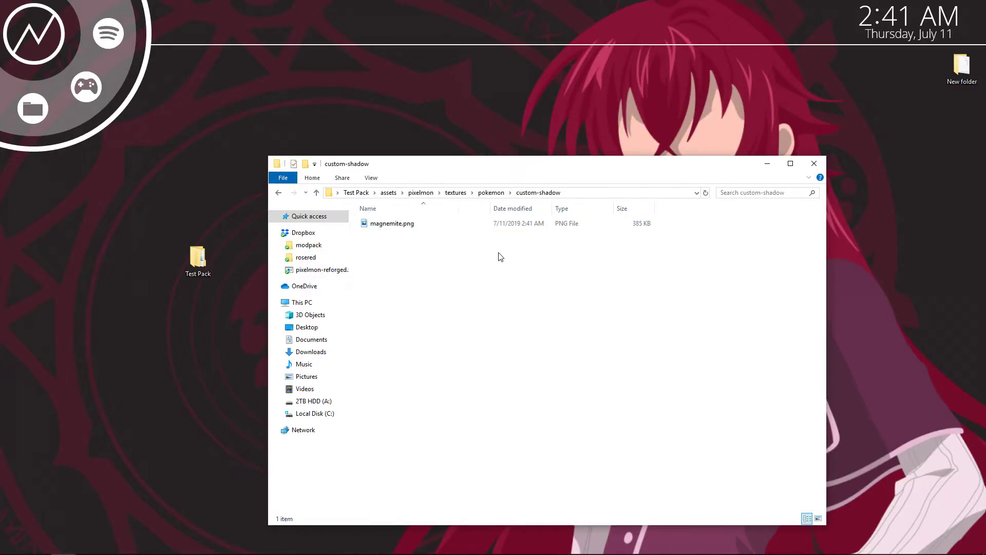
{"action": "left_click_drag", "start_coordinate": [506, 268], "coordinate": [571, 313]}
Step: Create a new text file in the Test Pack root folder and name it pack.mcmeta, accepting the extension change
{"action": "left_click", "coordinate": [389, 192]}
{"action": "left_click", "coordinate": [358, 192]}
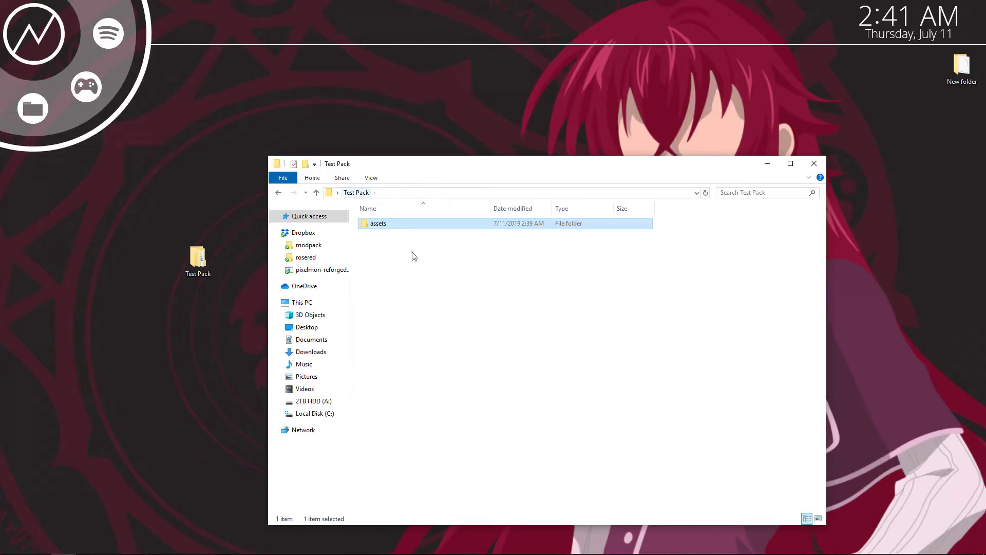
{"action": "left_click", "coordinate": [414, 257]}
{"action": "left_click_drag", "start_coordinate": [413, 242], "coordinate": [455, 280]}
{"action": "right_click", "coordinate": [429, 262]}
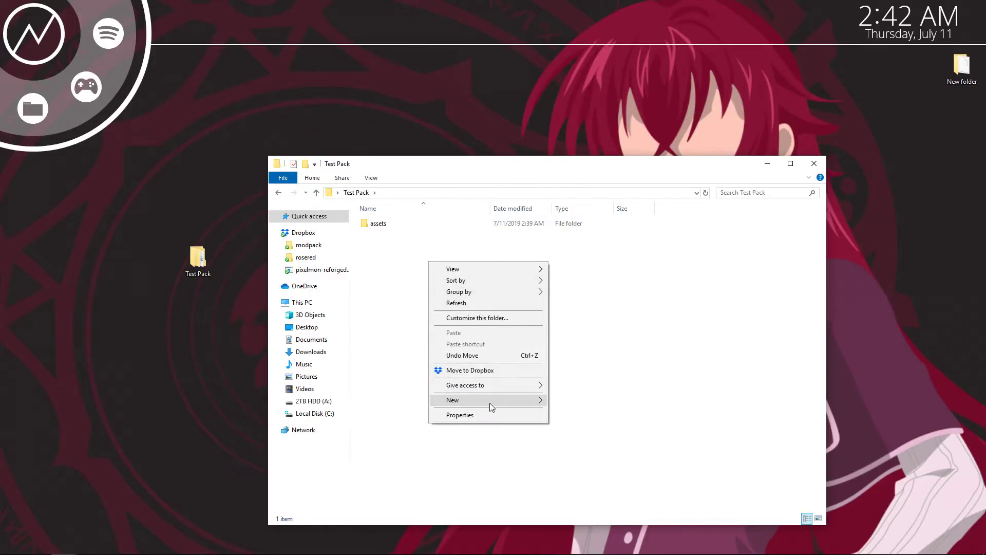
{"action": "mouse_move", "coordinate": [489, 401]}
{"action": "left_click", "coordinate": [581, 483]}
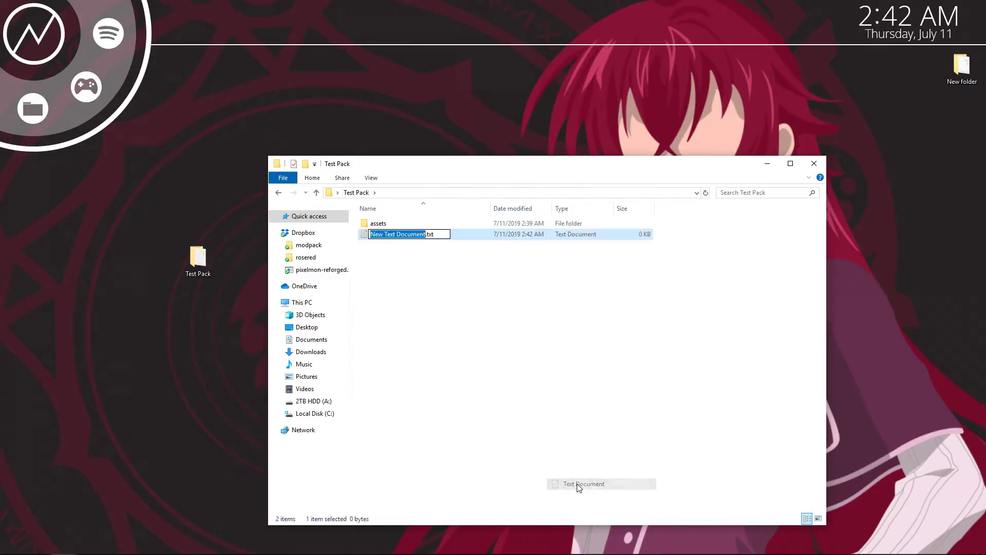
{"action": "key", "text": "BackSpace"}
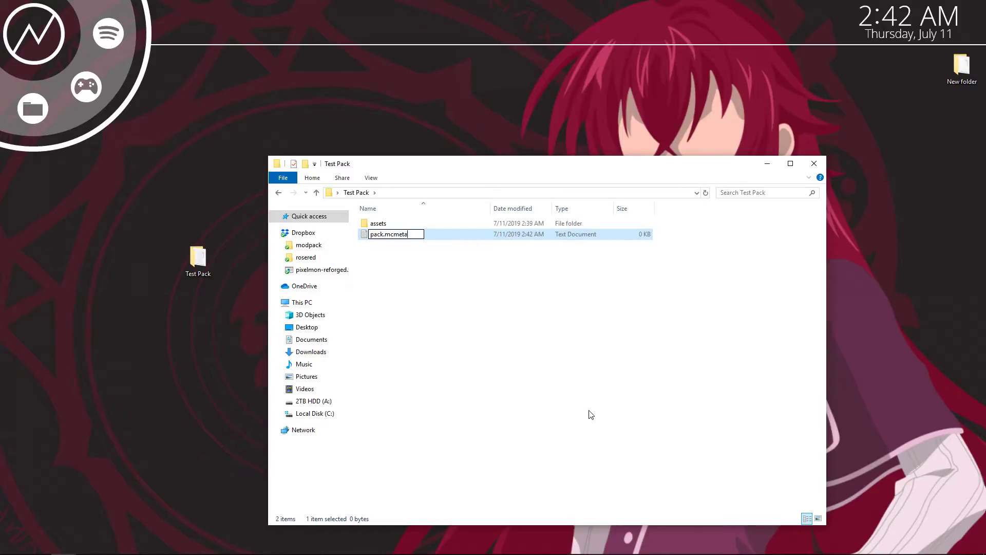
{"action": "key", "text": "Return"}
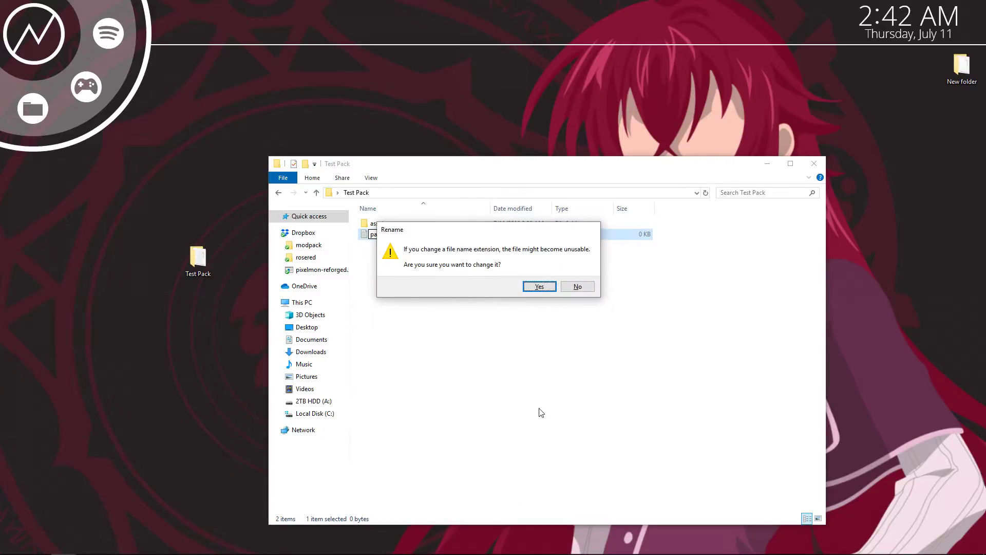
{"action": "key", "text": "Return"}
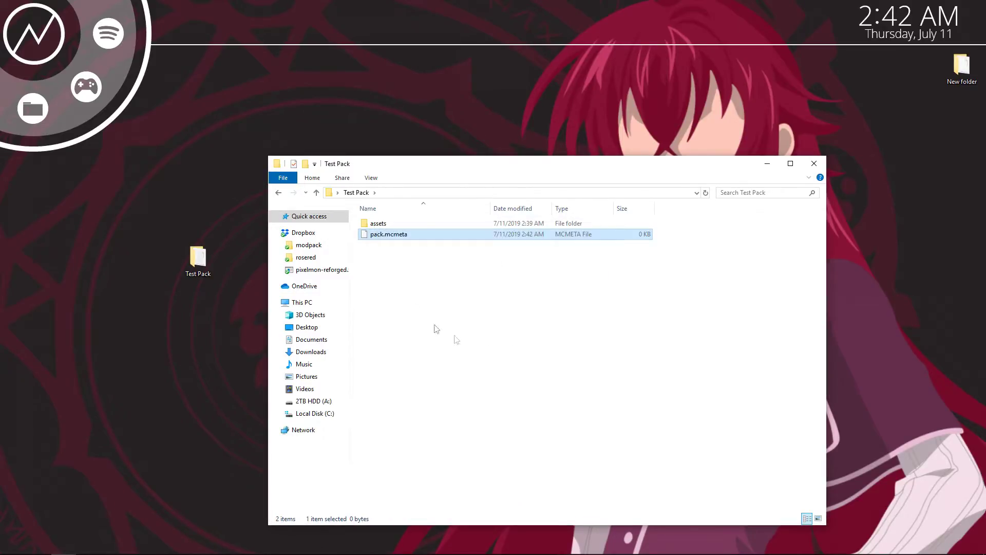
Step: Open the new pack.mcmeta in Notepad++ and copy the entire text of the already open pack.mcmeta from New folder
{"action": "right_click", "coordinate": [391, 234]}
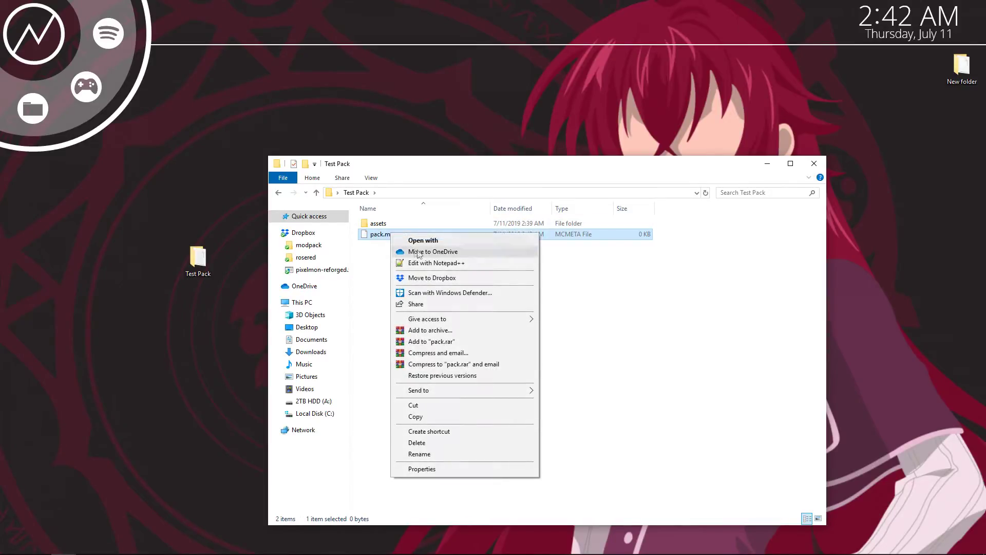
{"action": "mouse_move", "coordinate": [453, 319]}
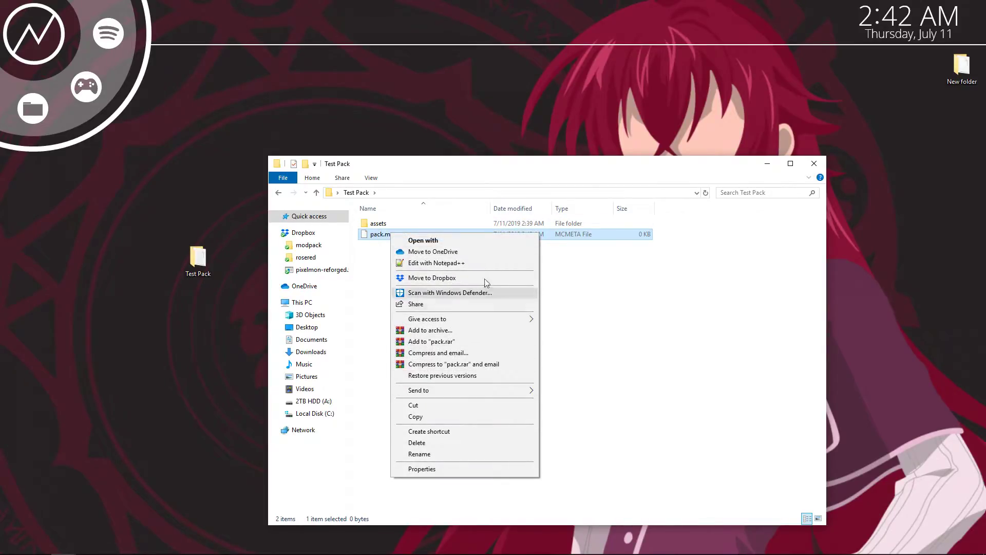
{"action": "left_click", "coordinate": [468, 271]}
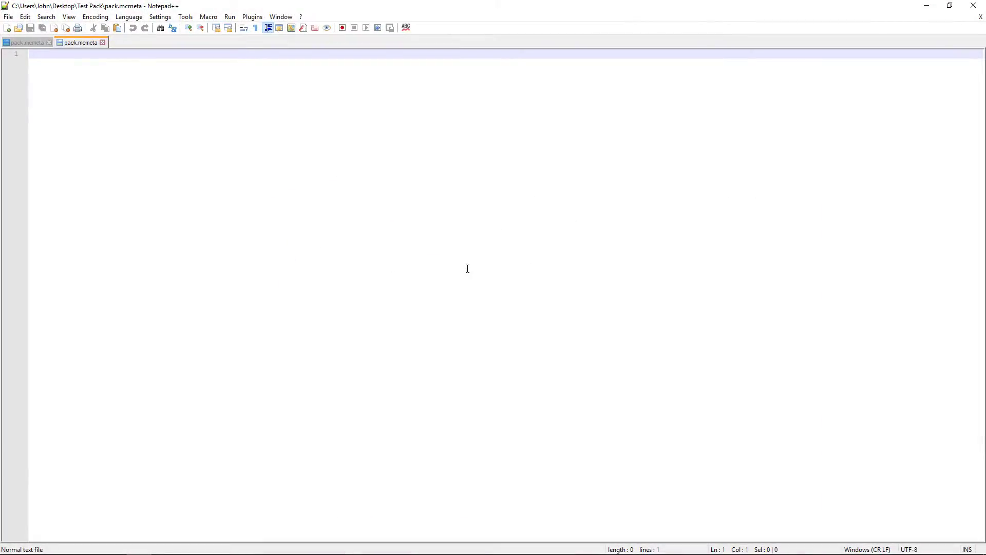
{"action": "left_click", "coordinate": [17, 42]}
{"action": "key", "text": "ctrl+a"}
{"action": "key", "text": "ctrl+c"}
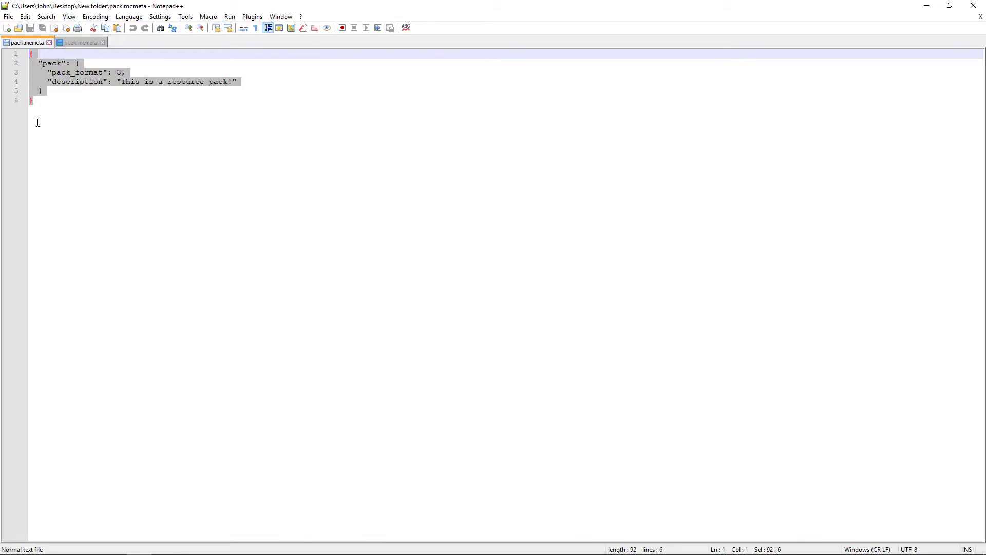
Step: Paste the copied pack definition into Test Pack's empty pack.mcmeta, save the file and close the editor
{"action": "left_click", "coordinate": [85, 42]}
{"action": "key", "text": "ctrl+v"}
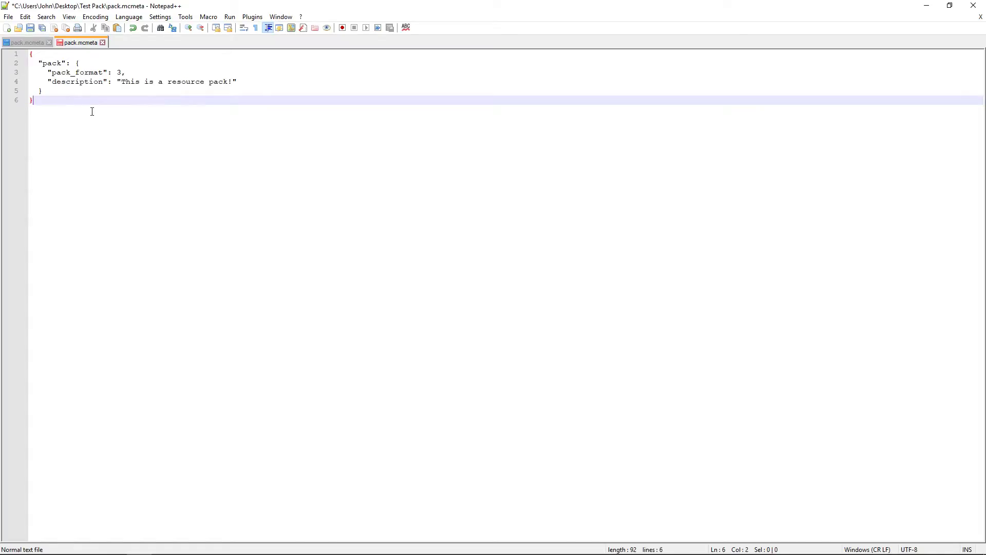
{"action": "key", "text": "ctrl+s"}
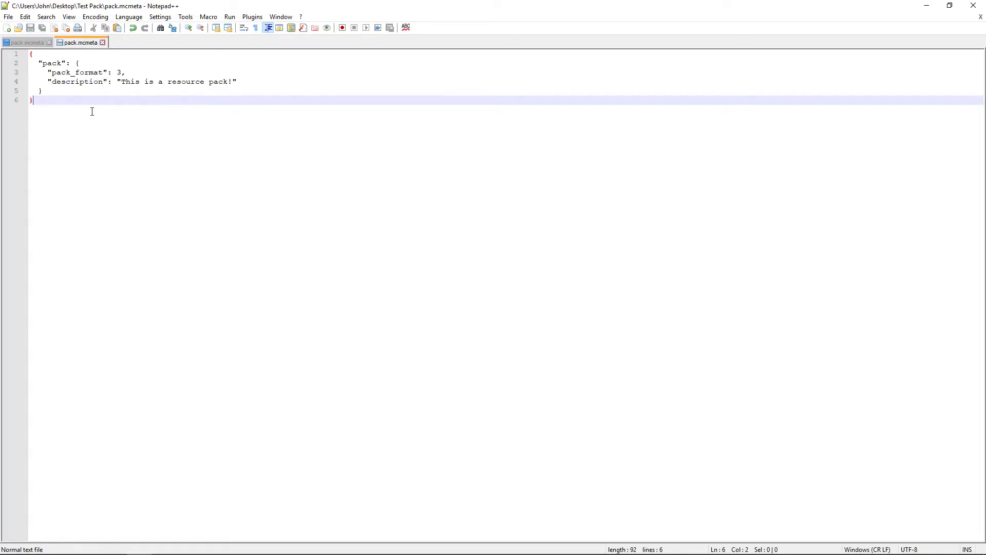
{"action": "left_click", "coordinate": [973, 5]}
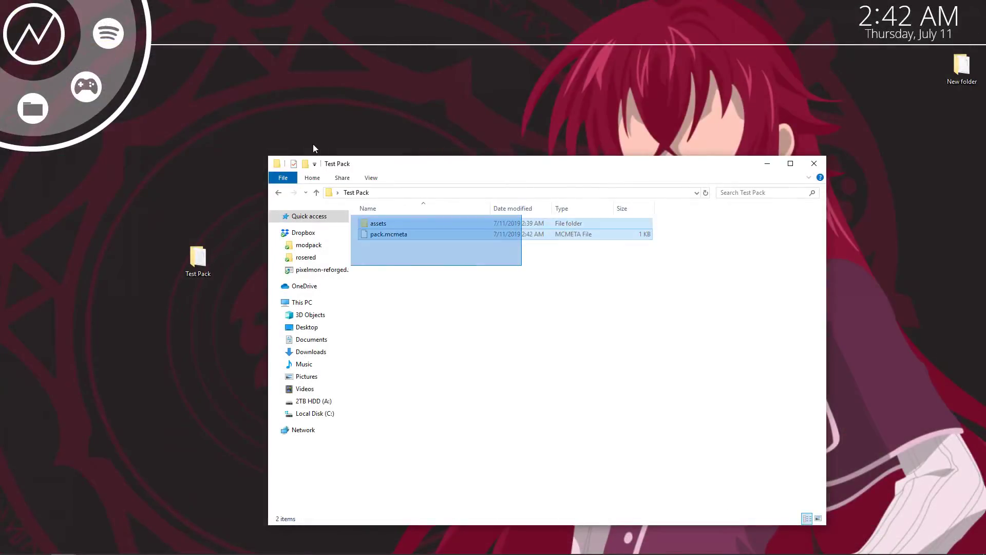
Step: Compress the assets folder and pack.mcmeta together into a zip archive named TestPack.zip
{"action": "left_click_drag", "start_coordinate": [451, 150], "coordinate": [535, 5]}
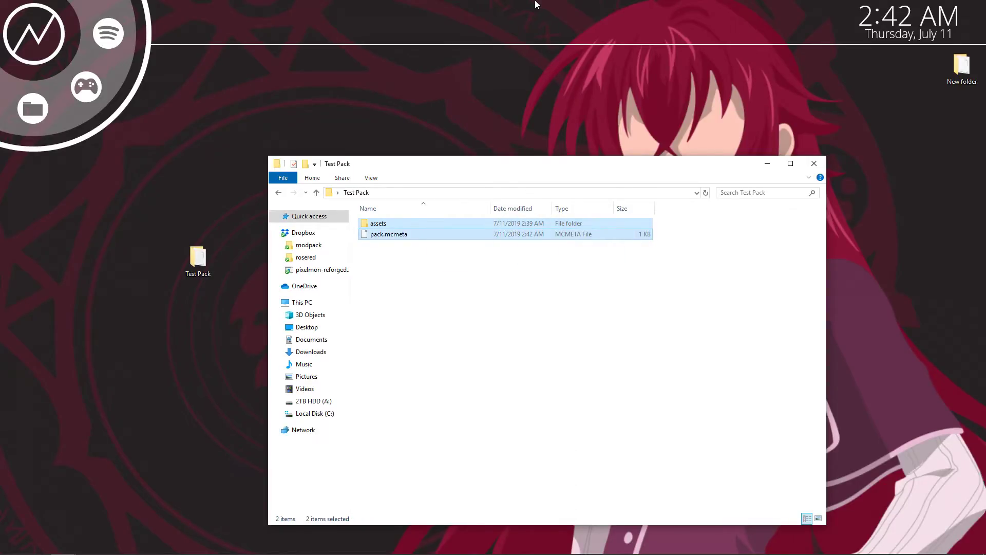
{"action": "right_click", "coordinate": [400, 220]}
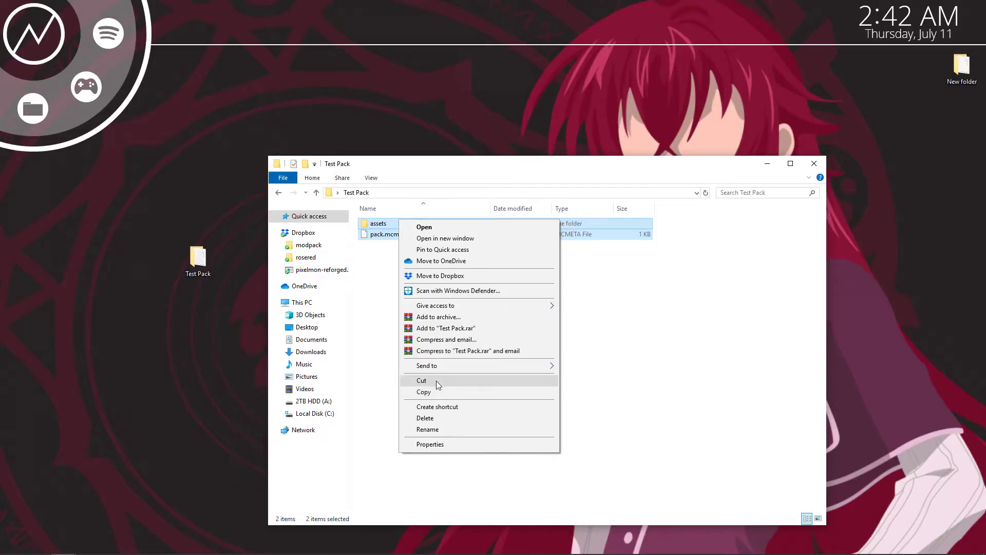
{"action": "mouse_move", "coordinate": [507, 367]}
{"action": "left_click", "coordinate": [591, 378]}
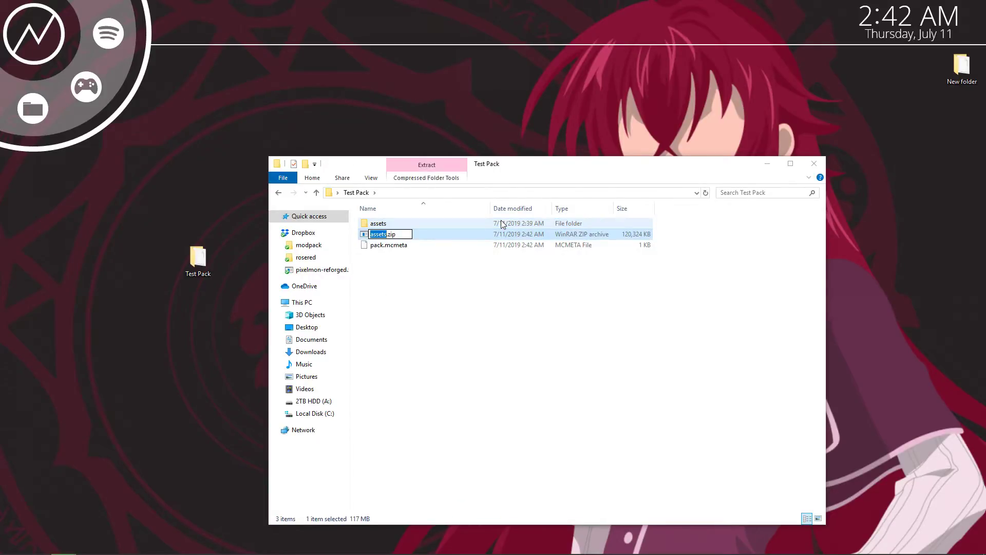
{"action": "key", "text": "BackSpace"}
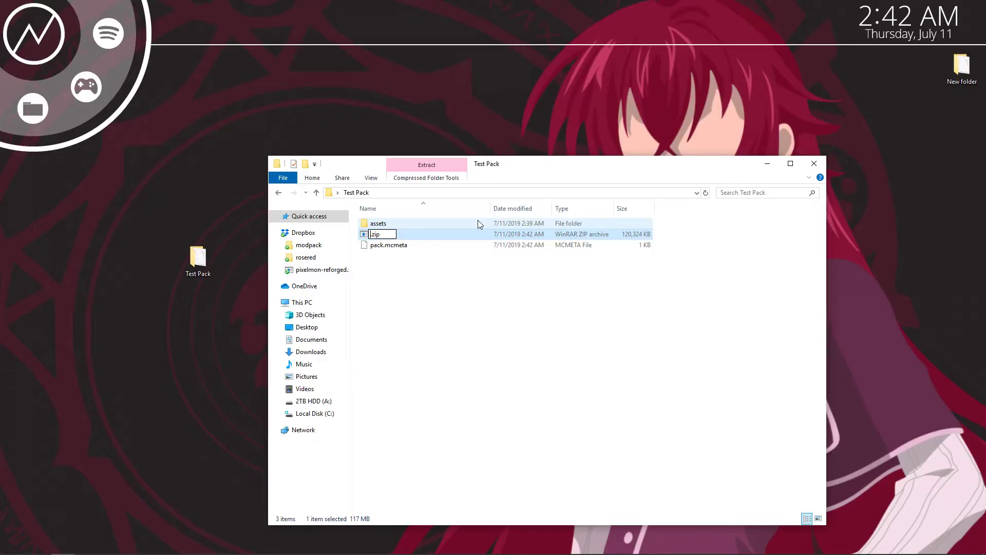
{"action": "type", "text": "TestP"}
{"action": "type", "text": "ack"}
{"action": "key", "text": "Return"}
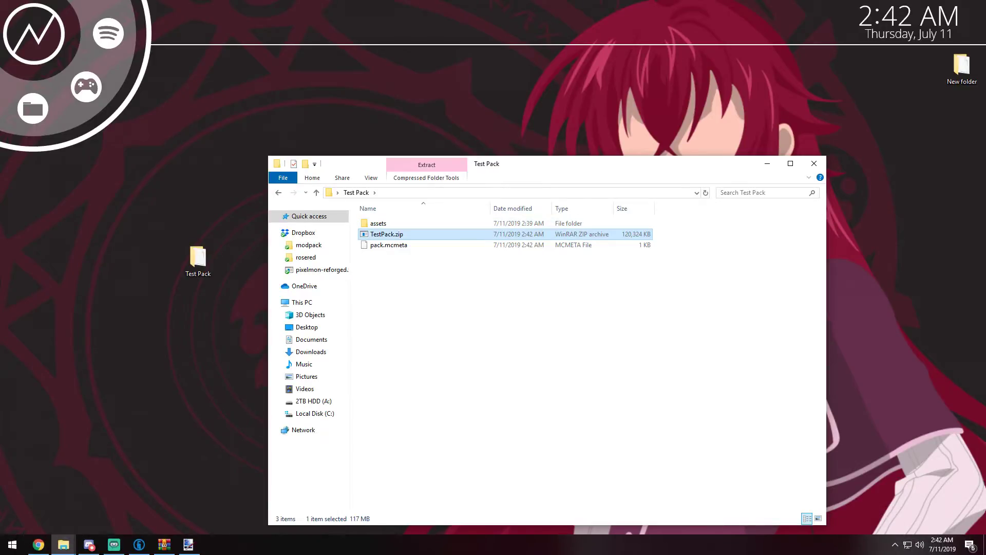
Step: Switch to Minecraft and join the Pixelmon RoseRed multiplayer server
{"action": "left_click", "coordinate": [139, 544]}
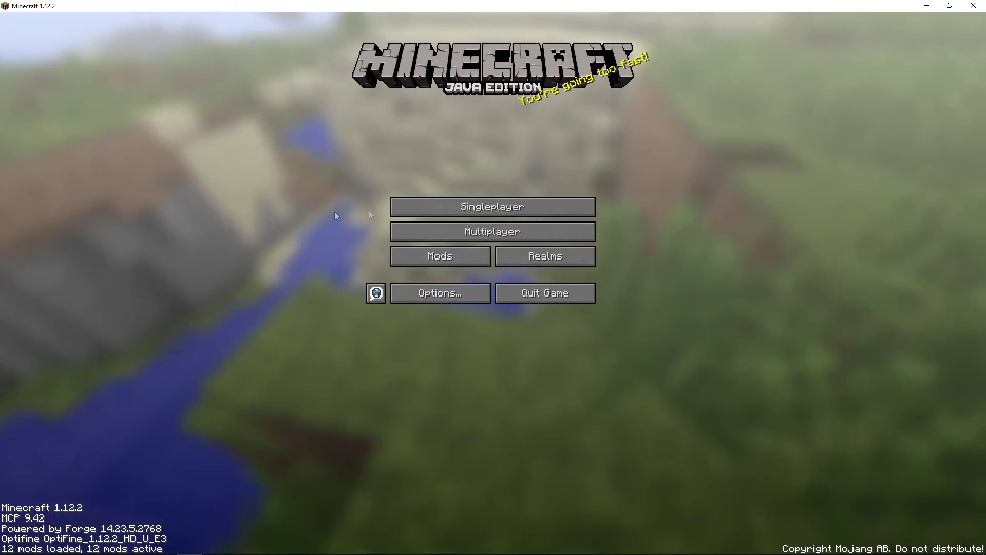
{"action": "left_click", "coordinate": [567, 237]}
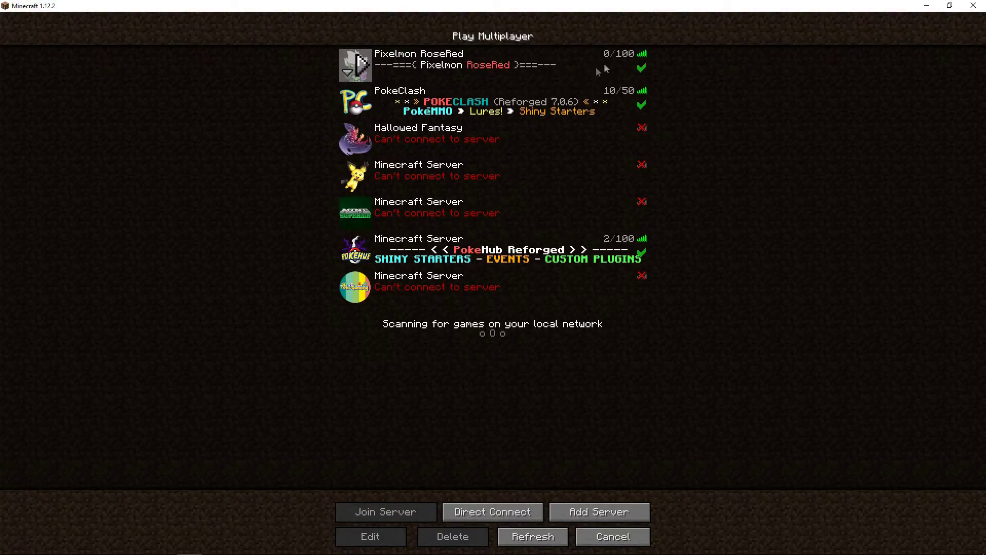
{"action": "left_click", "coordinate": [507, 54]}
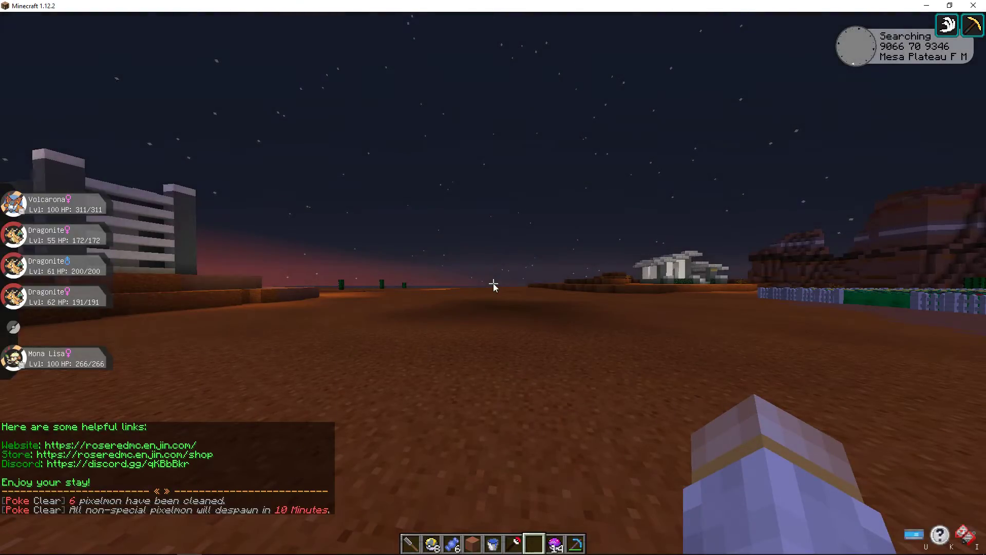
Step: Release the three Dragonite from the party through the Pokémon PC storage, then return to the game world
{"action": "key", "text": "c"}
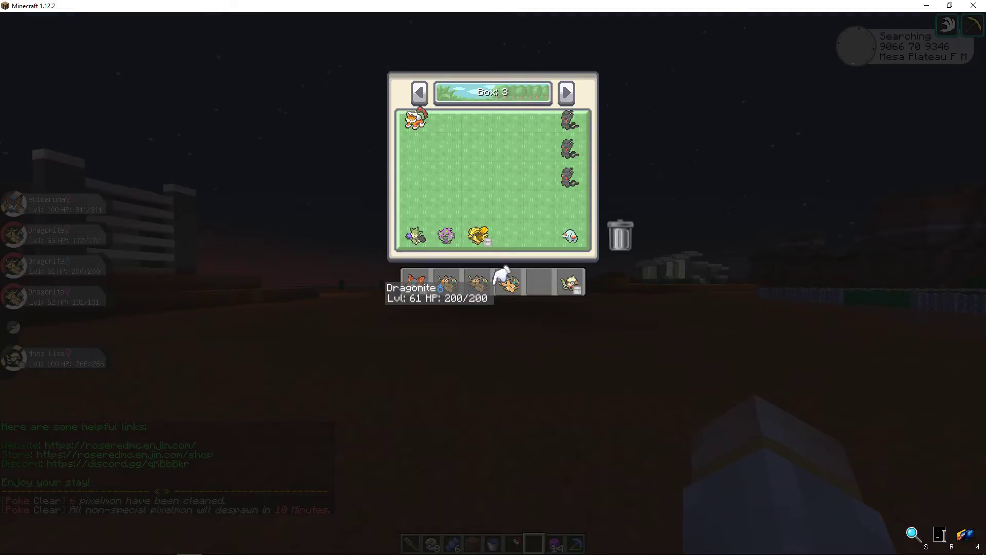
{"action": "left_click", "coordinate": [506, 275]}
{"action": "left_click", "coordinate": [619, 234]}
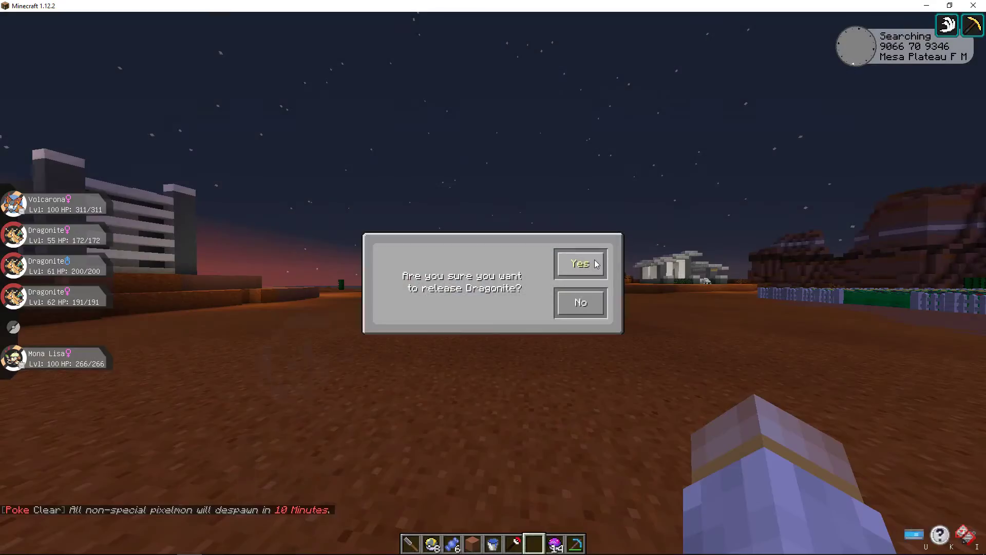
{"action": "left_click", "coordinate": [590, 260]}
{"action": "left_click", "coordinate": [482, 285]}
{"action": "left_click", "coordinate": [620, 236]}
{"action": "left_click", "coordinate": [577, 260]}
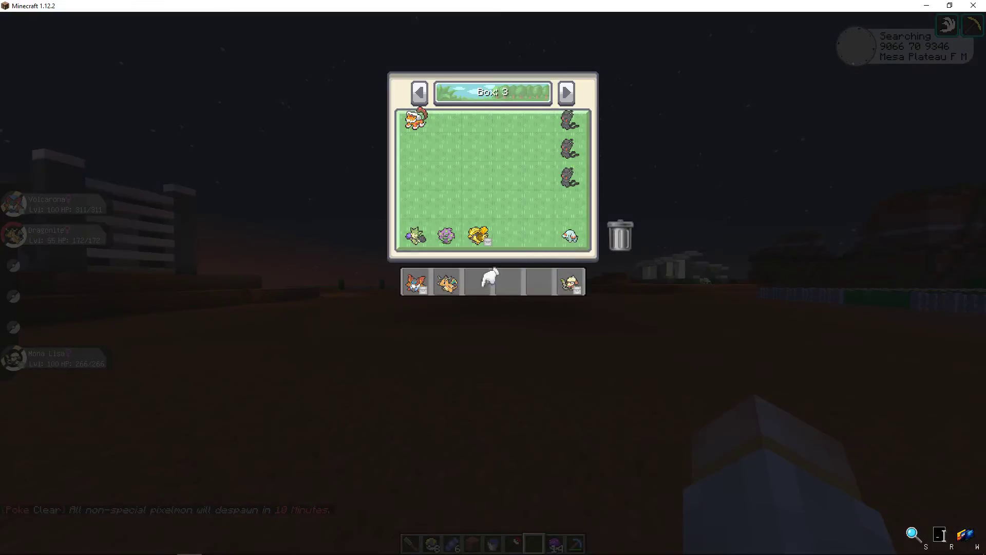
{"action": "left_click", "coordinate": [447, 283]}
{"action": "left_click", "coordinate": [620, 235]}
{"action": "left_click", "coordinate": [577, 260]}
{"action": "key", "text": "Escape"}
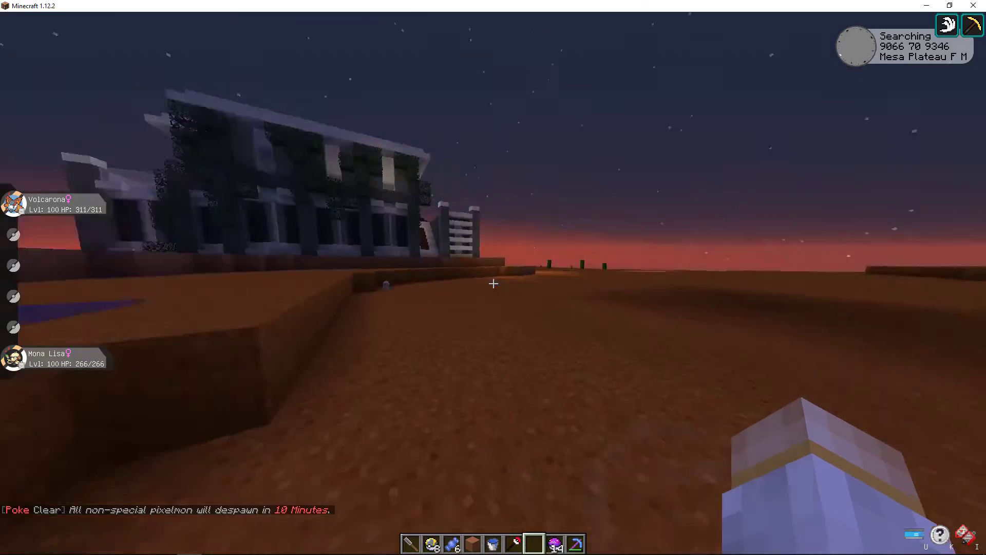
Step: Go to the game's resource pack selection and open the resource pack folder
{"action": "key", "text": "w"}
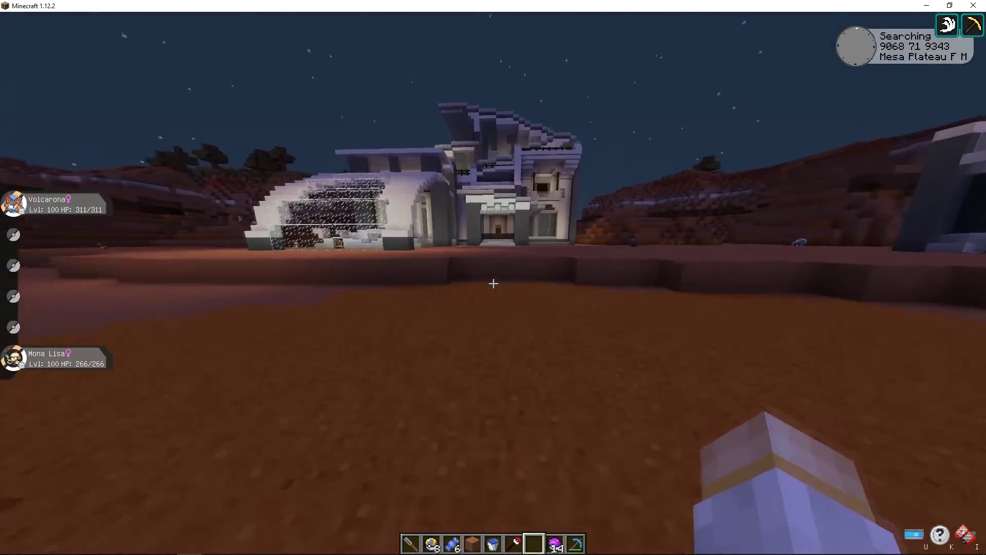
{"action": "key", "text": "Escape"}
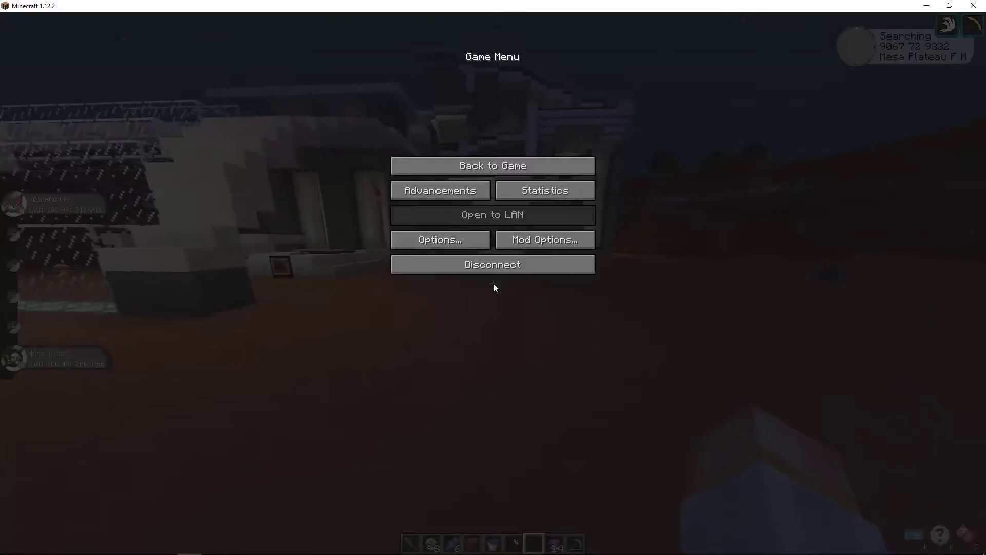
{"action": "left_click", "coordinate": [462, 240]}
{"action": "left_click", "coordinate": [436, 228]}
{"action": "left_click", "coordinate": [432, 513]}
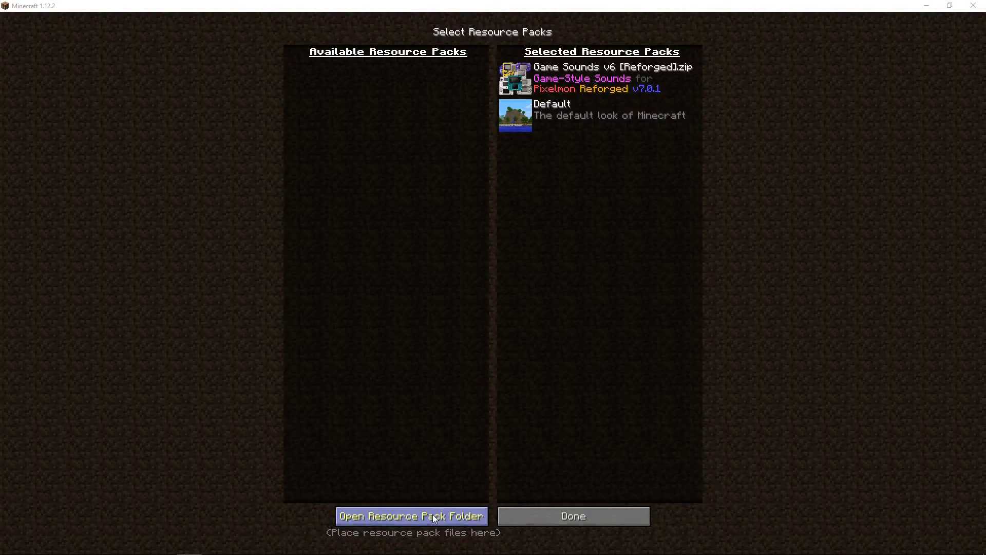
Step: Bring up the Test Pack folder beside the resourcepacks folder and copy TestPack.zip into resourcepacks
{"action": "mouse_move", "coordinate": [57, 552]}
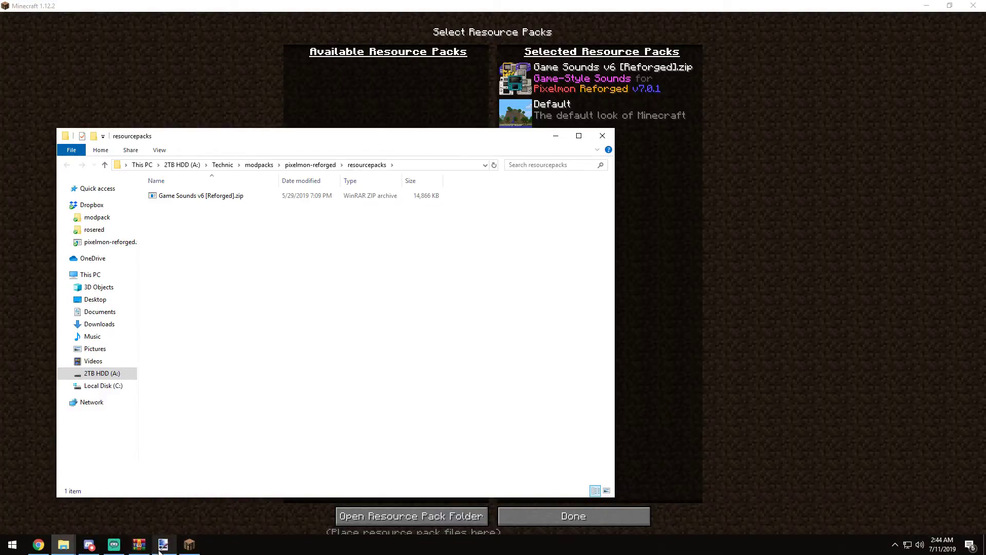
{"action": "left_click", "coordinate": [242, 504]}
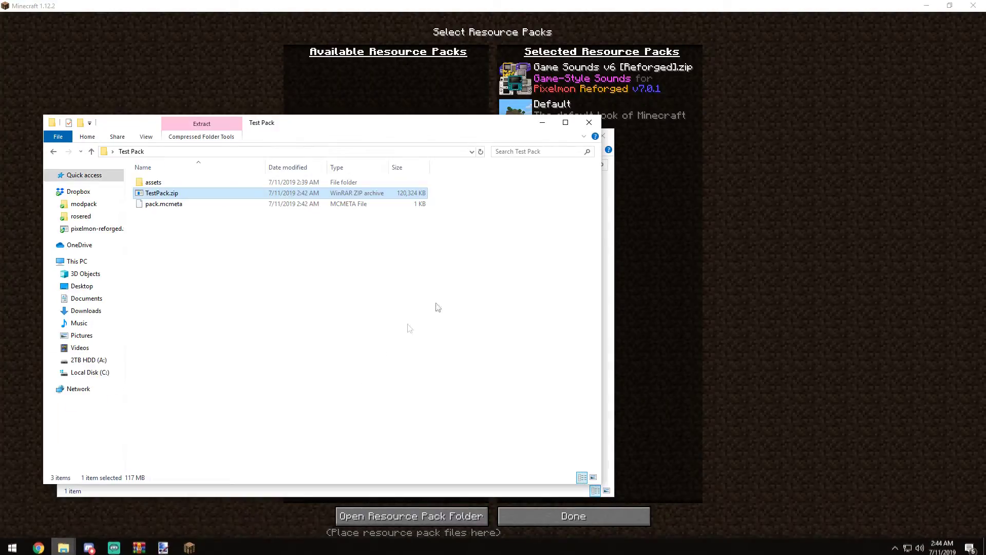
{"action": "left_click_drag", "start_coordinate": [277, 122], "coordinate": [641, 162]}
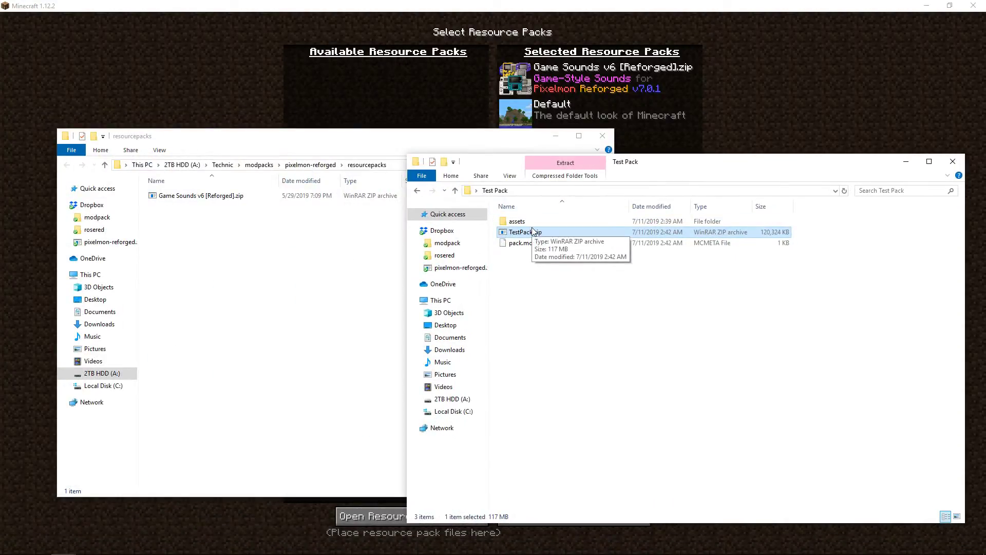
{"action": "left_click_drag", "start_coordinate": [525, 232], "coordinate": [284, 281]}
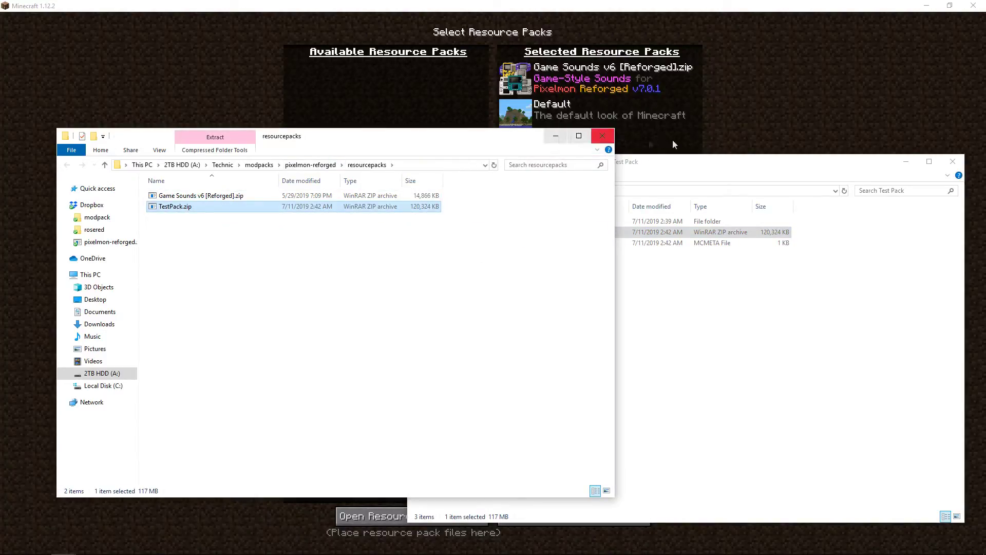
Step: Return to Minecraft, reload the resource pack list and activate TestPack.zip
{"action": "left_click", "coordinate": [892, 98]}
{"action": "left_click", "coordinate": [588, 522]}
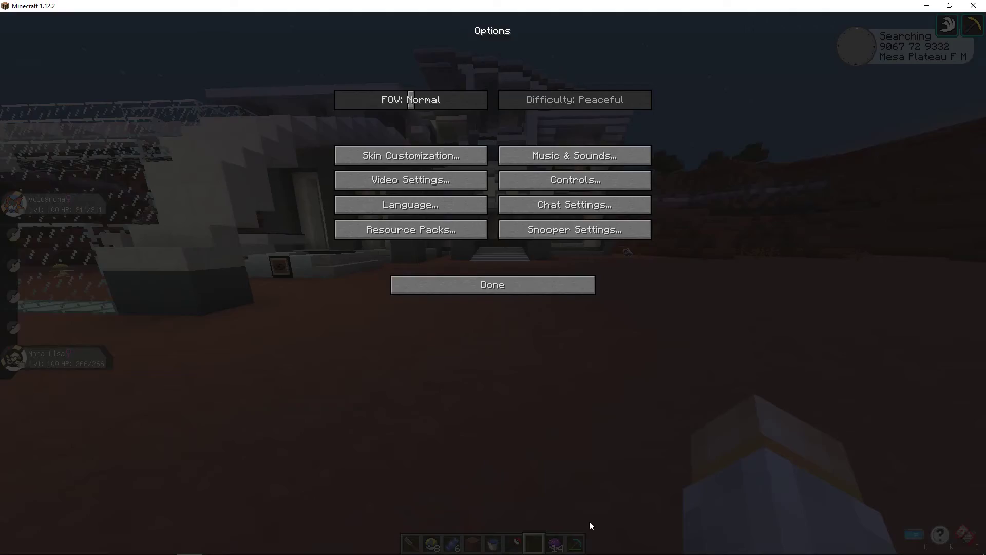
{"action": "left_click", "coordinate": [475, 233]}
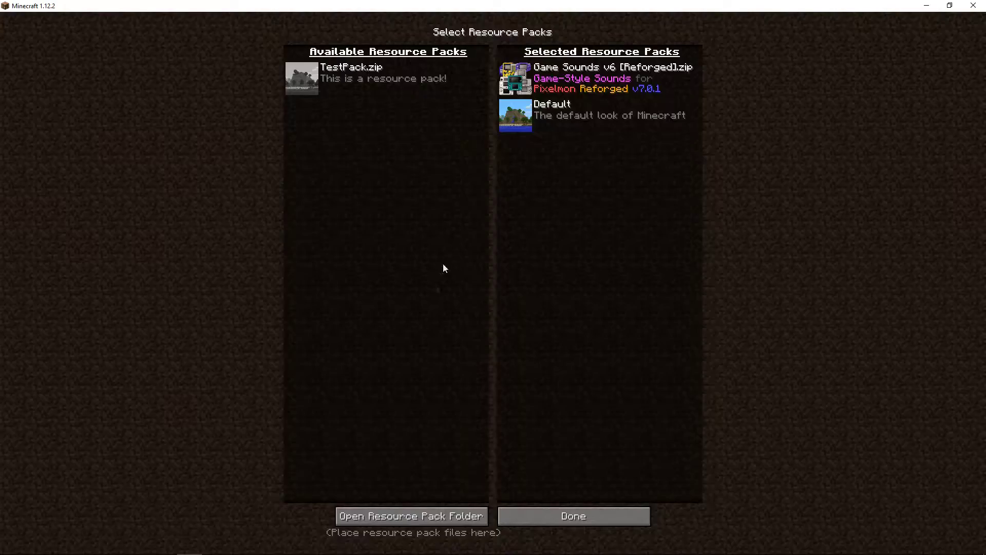
{"action": "left_click", "coordinate": [295, 73]}
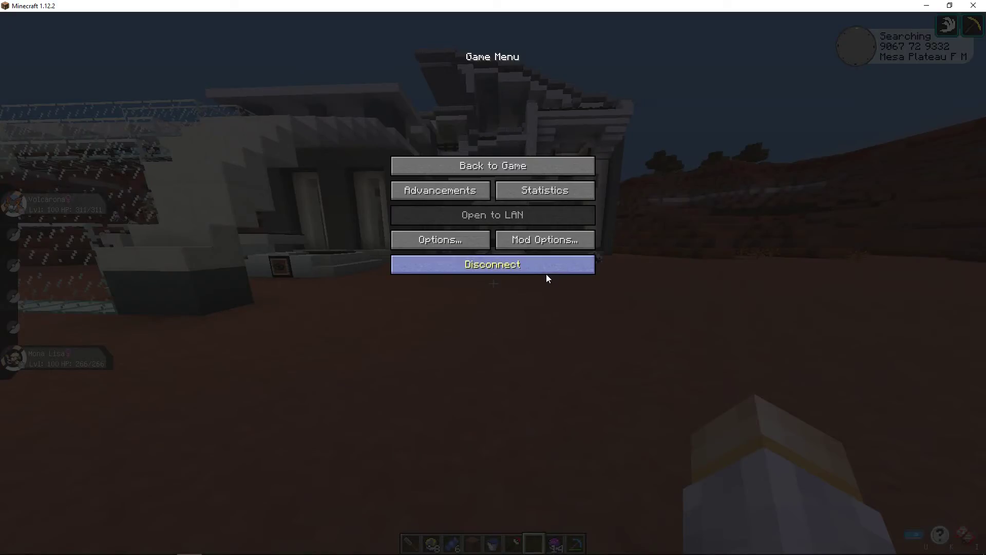
Step: Return to the game world and give the own player a Magnemite with the /pokegive command
{"action": "key", "text": "Escape"}
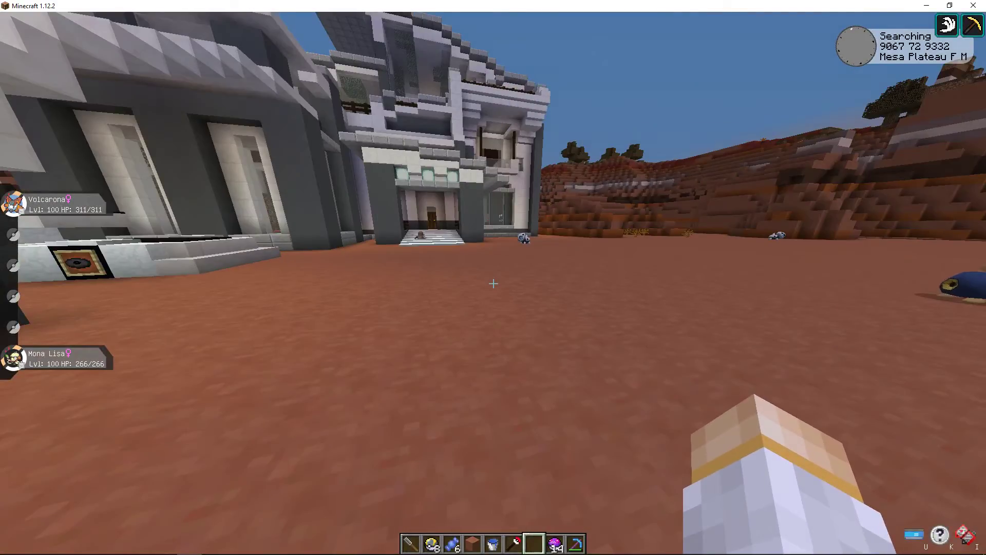
{"action": "type", "text": "/pokegi"}
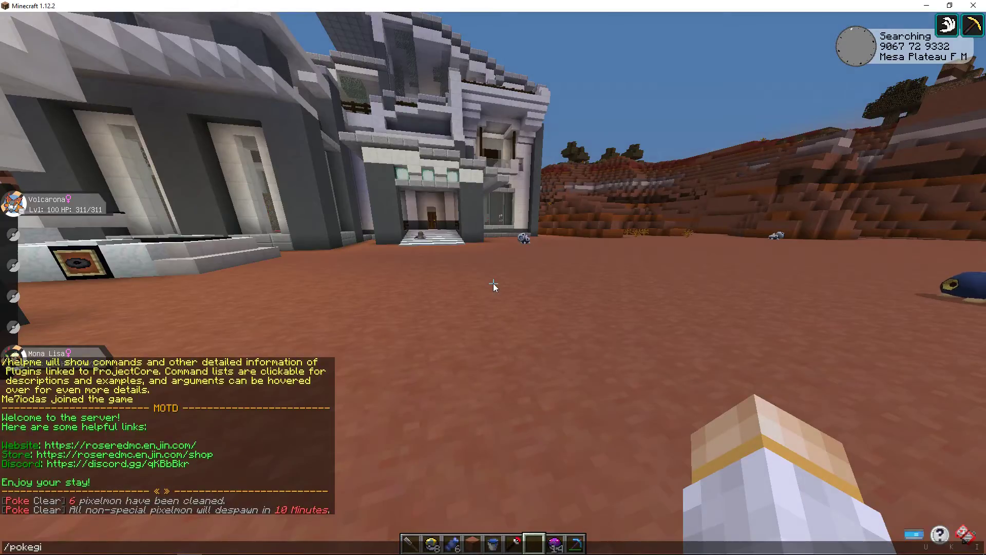
{"action": "type", "text": "ve magnemite"}
{"action": "key", "text": "Return"}
{"action": "type", "text": "/po"}
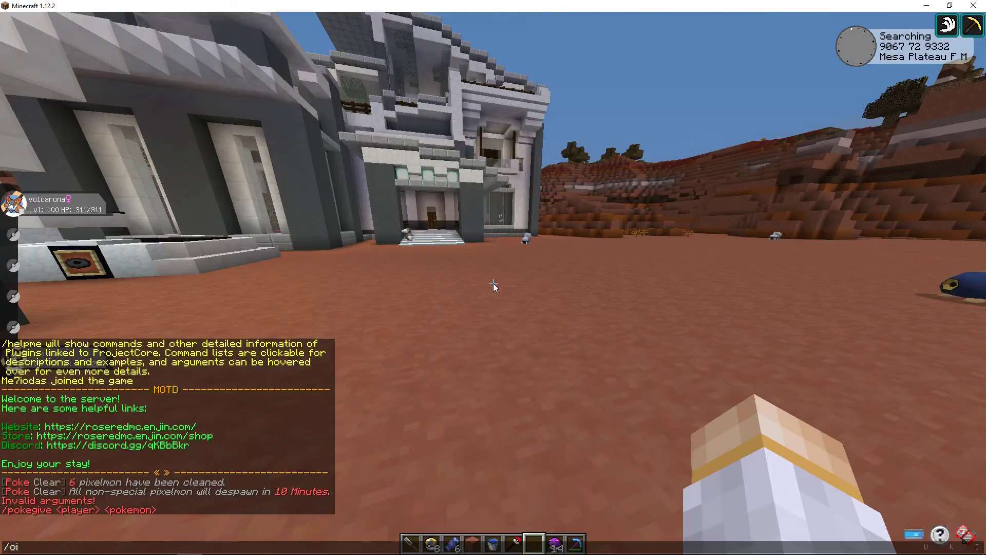
{"action": "type", "text": "kegive Me7iodas magn"}
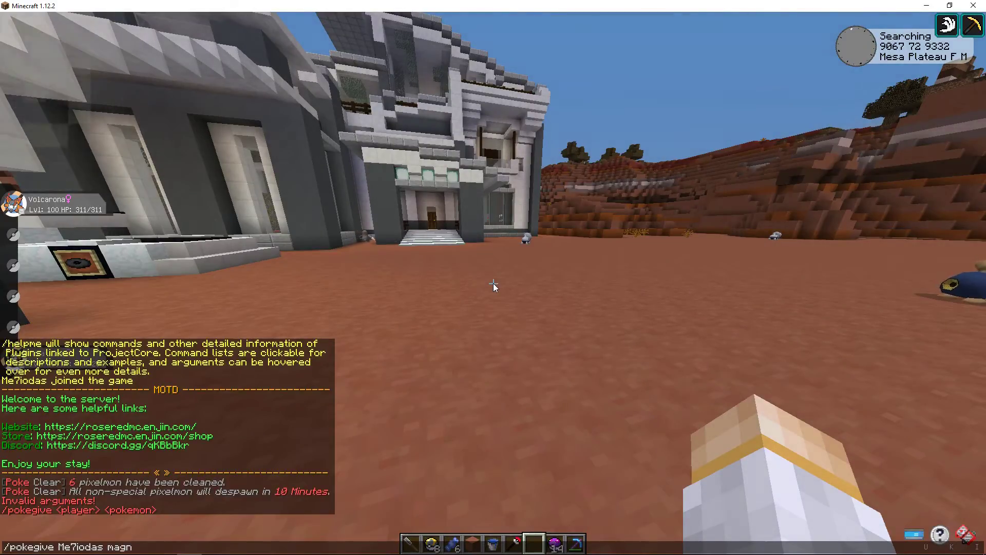
{"action": "key", "text": "Tab"}
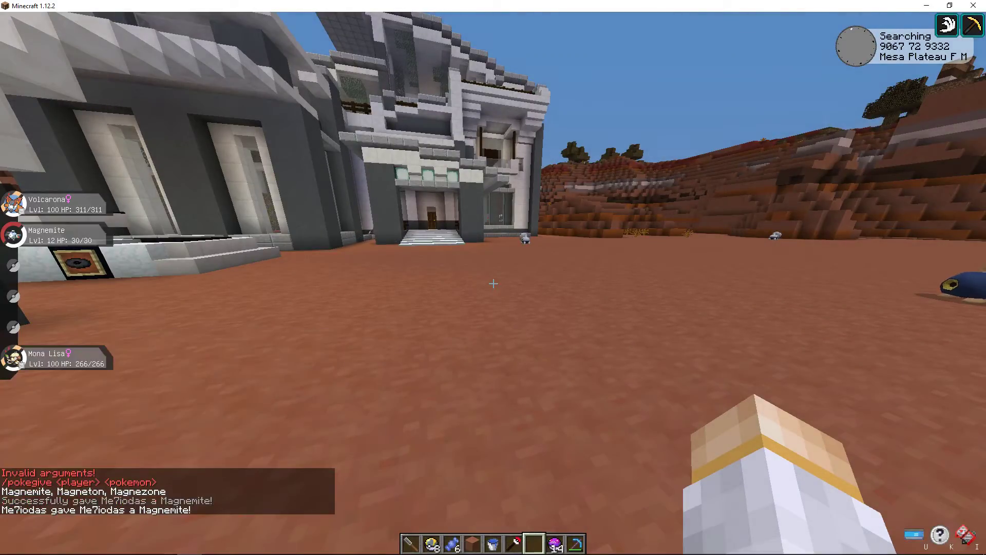
Step: Send out the Magnemite, recall it, and send it out again on the open ground beside the vine-covered building
{"action": "key", "text": "r"}
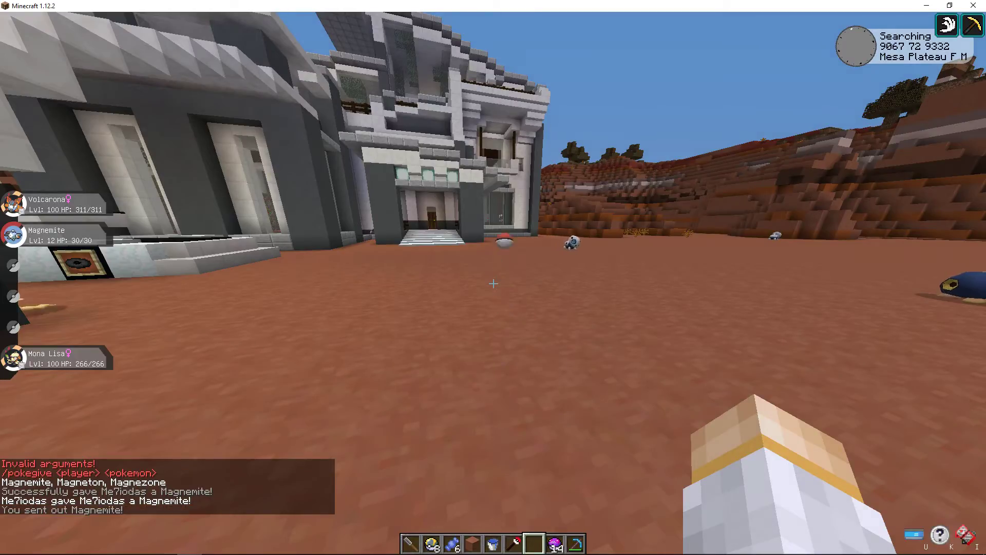
{"action": "key", "text": "s"}
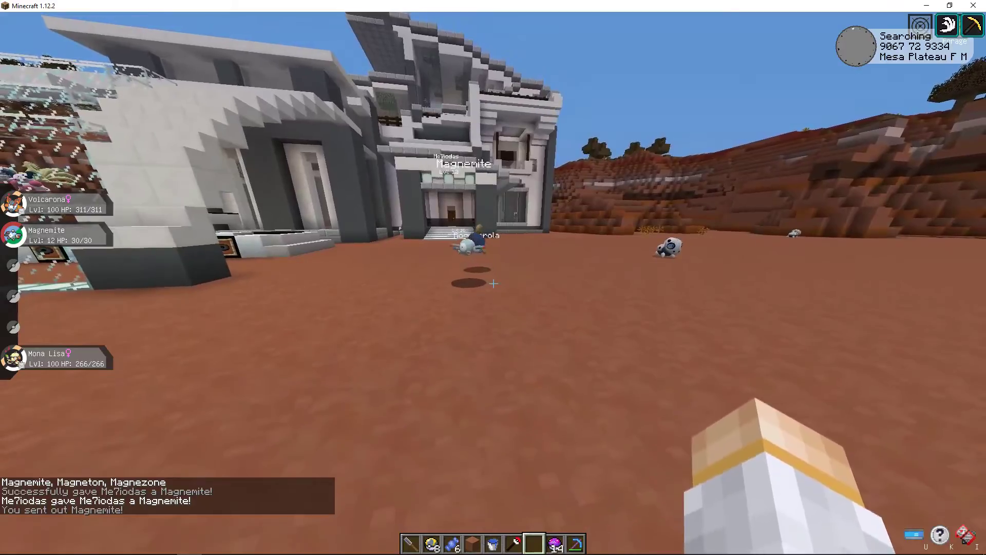
{"action": "key", "text": "r"}
{"action": "key", "text": "w"}
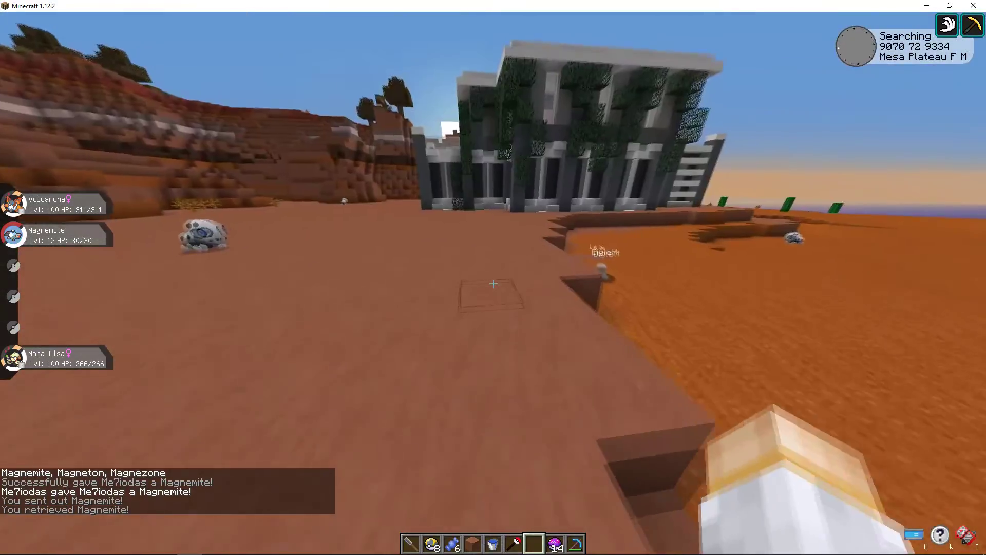
{"action": "key", "text": "w"}
{"action": "key", "text": "r"}
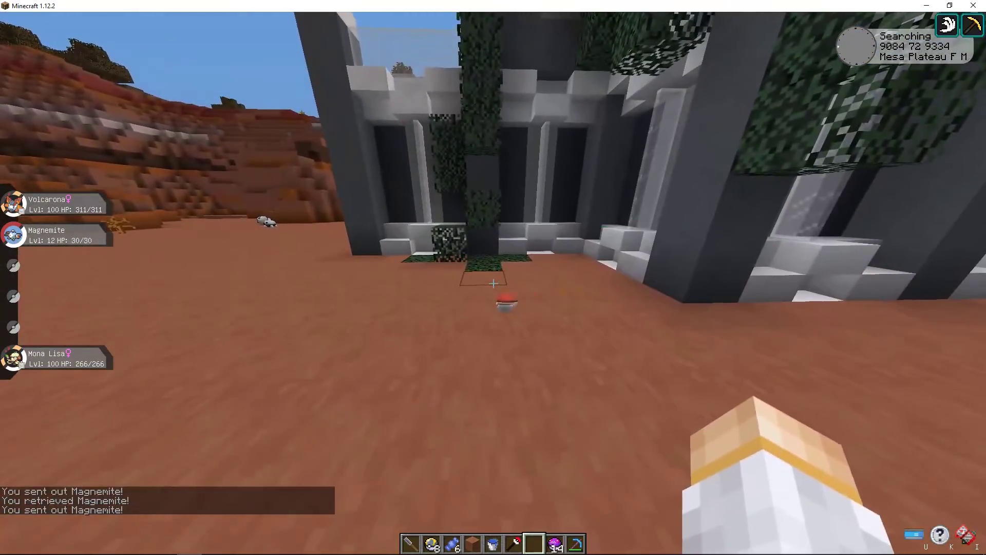
{"action": "key", "text": "w"}
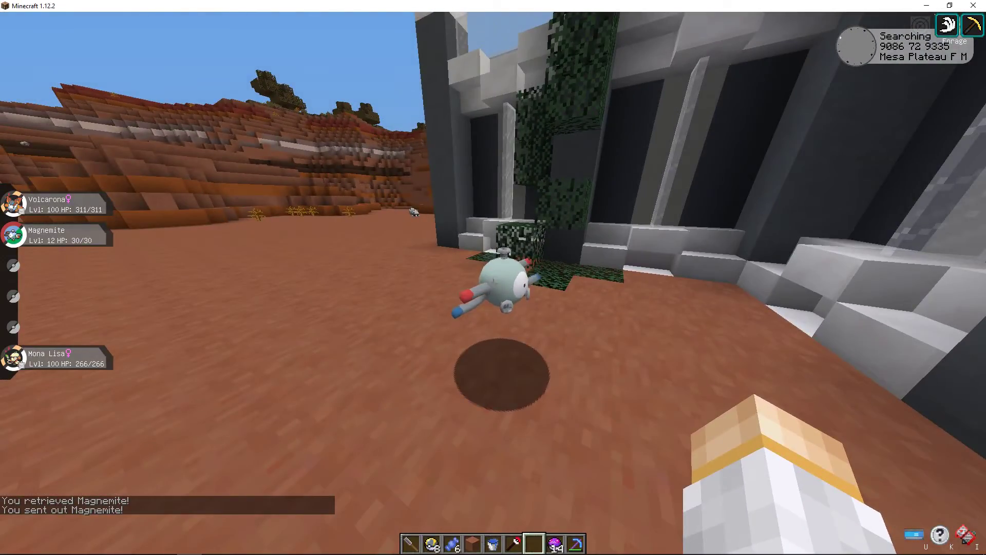
Step: Run /nbtedit on the Magnemite and add a new string tag to its root compound
{"action": "type", "text": "/nbtedit"}
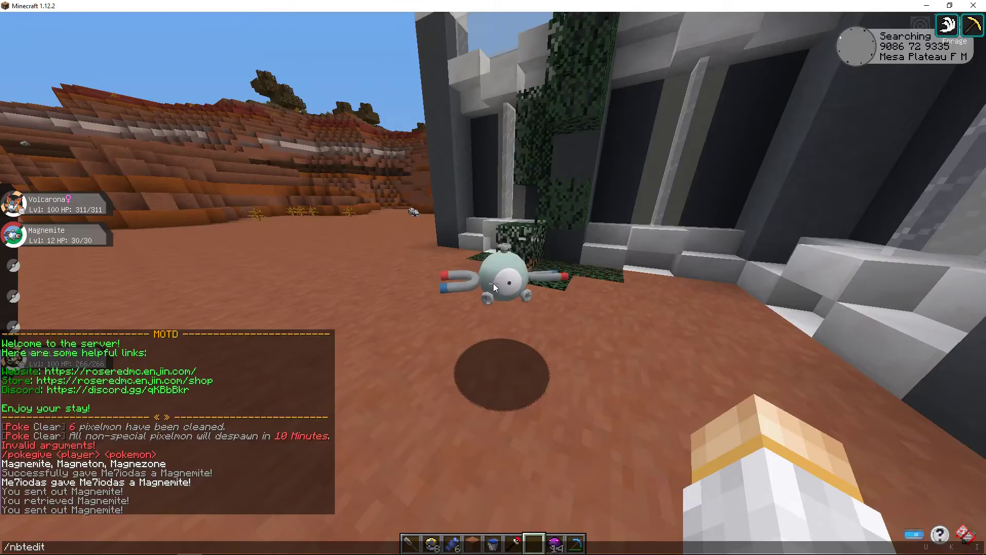
{"action": "key", "text": "Return"}
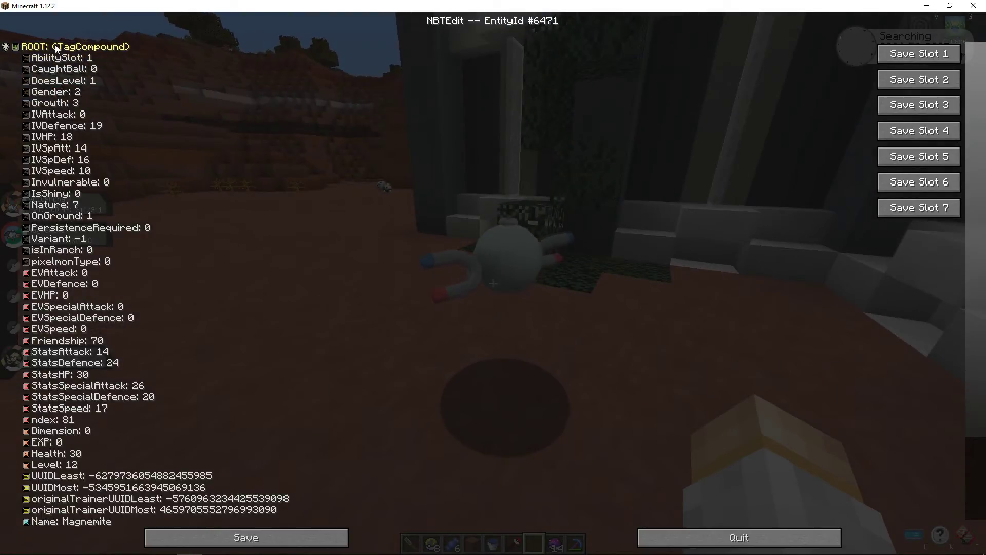
{"action": "left_click", "coordinate": [56, 48]}
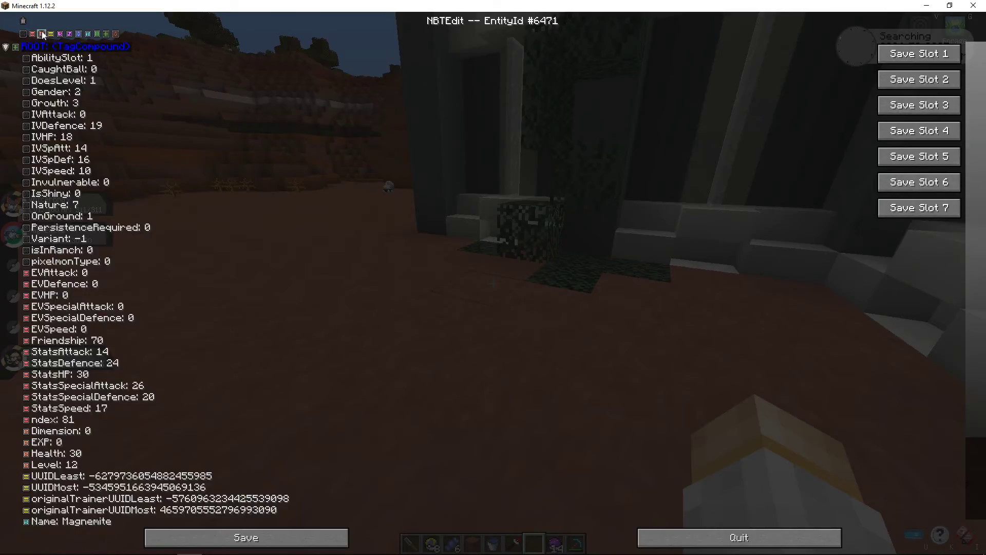
{"action": "left_click", "coordinate": [88, 34]}
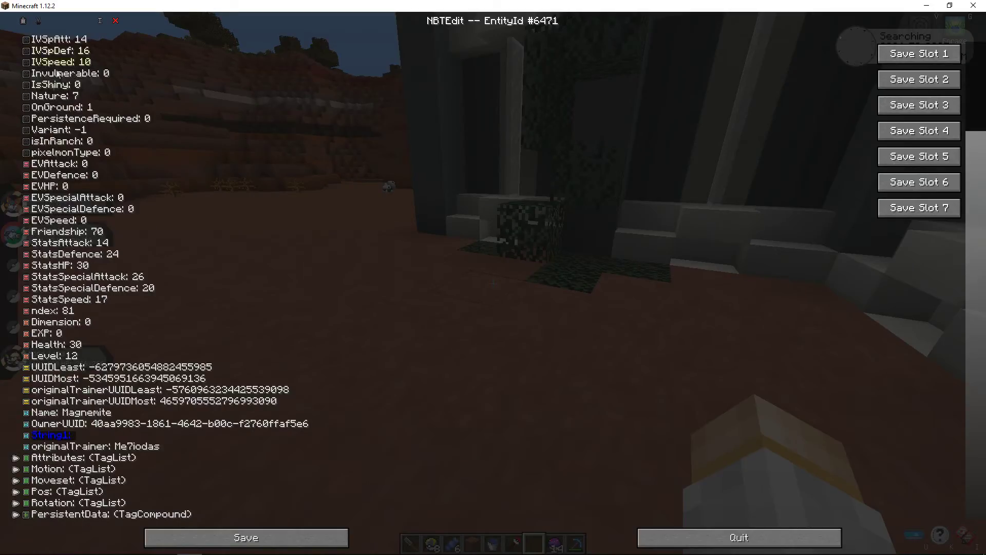
Step: Open the new string tag for editing and name it CustomTexture
{"action": "double_click", "coordinate": [57, 433]}
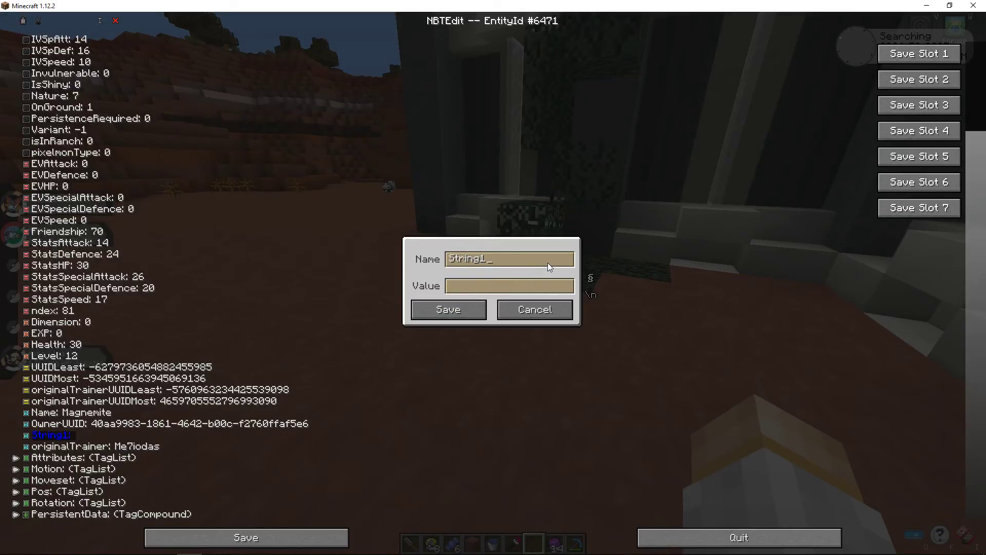
{"action": "key", "text": "BackSpace"}
{"action": "key", "text": "BackSpace"}
{"action": "key", "text": "BackSpace"}
{"action": "key", "text": "BackSpace"}
{"action": "key", "text": "BackSpace"}
{"action": "key", "text": "BackSpace"}
{"action": "key", "text": "BackSpace"}
{"action": "type", "text": "CustomTexture"}
{"action": "key", "text": "Tab"}
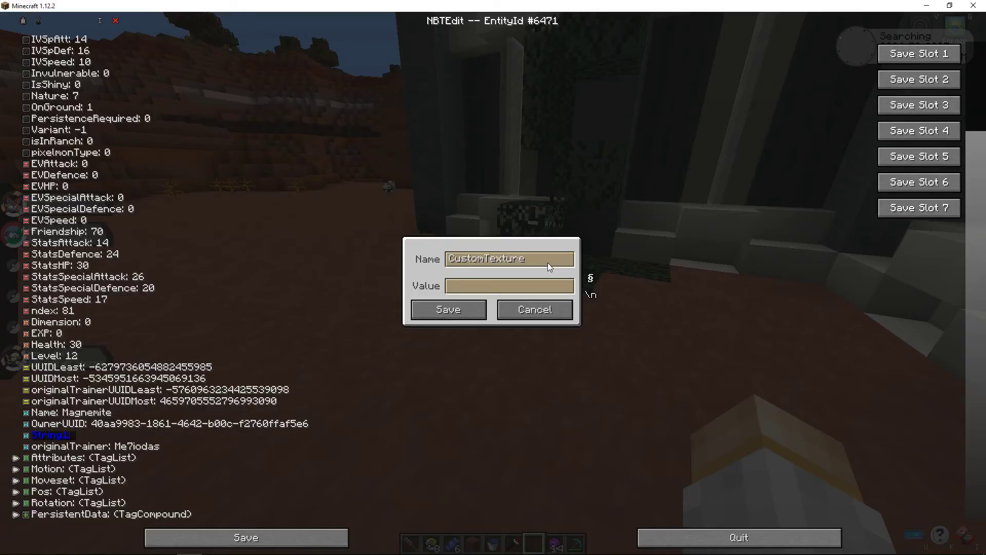
Step: Check the custom texture folder's name in Test Pack's assets/pixelmon/textures/pokemon folder, then return to Minecraft
{"action": "key", "text": "alt+Tab"}
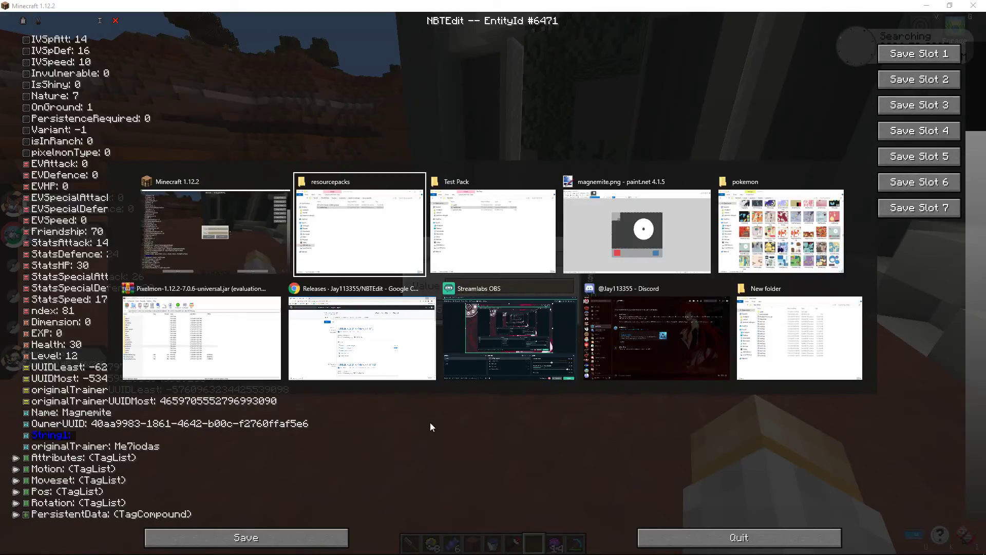
{"action": "left_click", "coordinate": [475, 234]}
{"action": "left_click", "coordinate": [529, 221]}
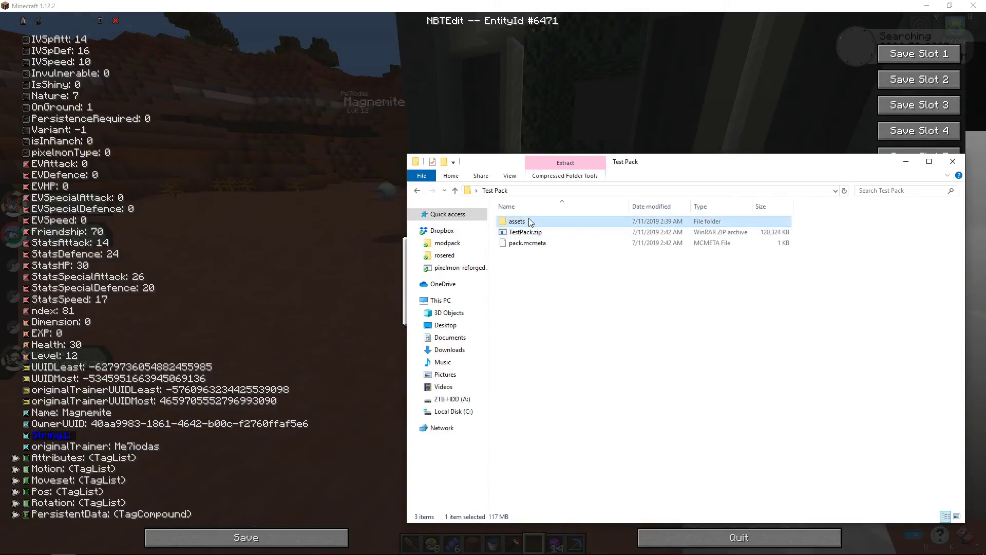
{"action": "double_click", "coordinate": [530, 221]}
{"action": "double_click", "coordinate": [530, 222]}
{"action": "double_click", "coordinate": [530, 221]}
{"action": "double_click", "coordinate": [530, 221]}
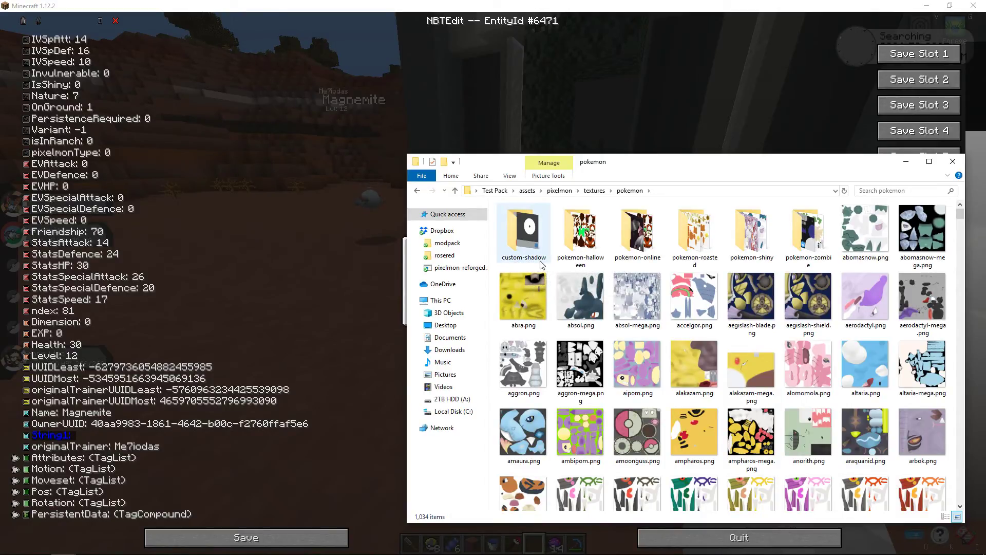
{"action": "left_click", "coordinate": [904, 163]}
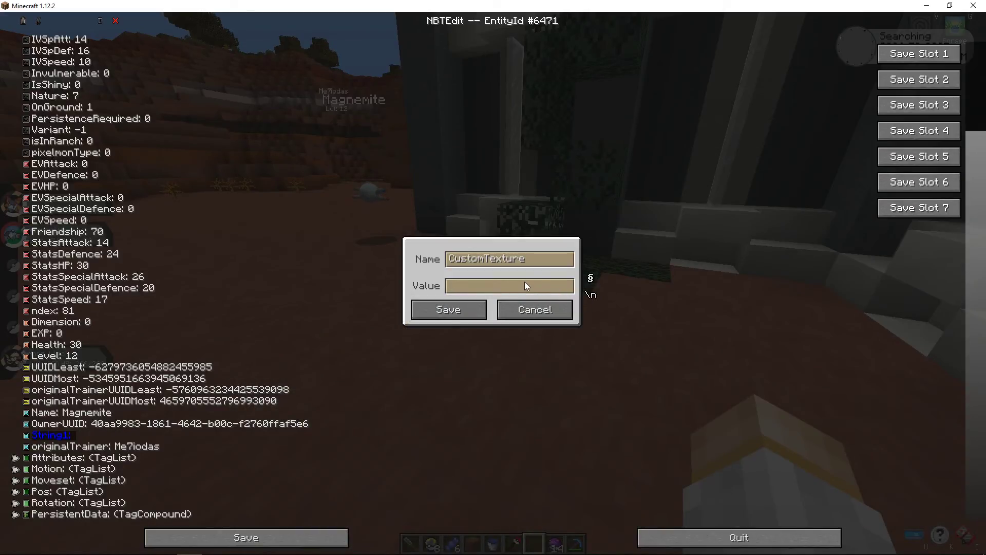
Step: Set the CustomTexture value to shadow, save the NBT changes, and step back to view the Magnemite
{"action": "type", "text": "shadow"}
{"action": "left_click", "coordinate": [462, 308]}
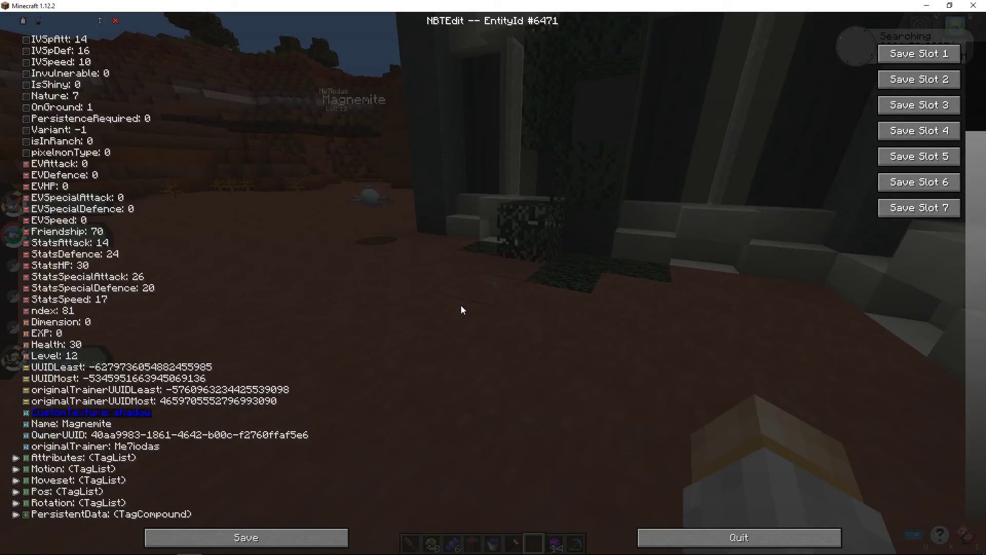
{"action": "left_click", "coordinate": [255, 537]}
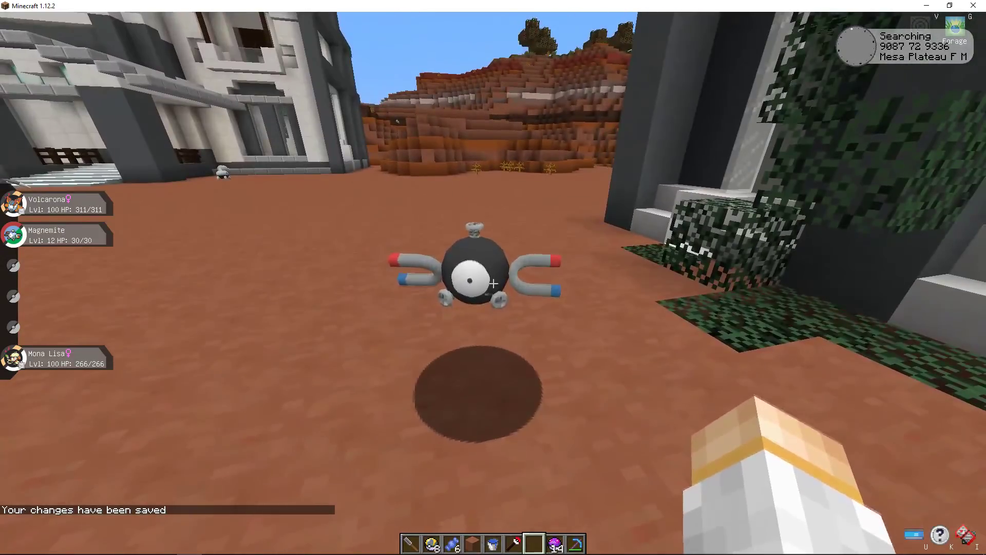
{"action": "key", "text": "s"}
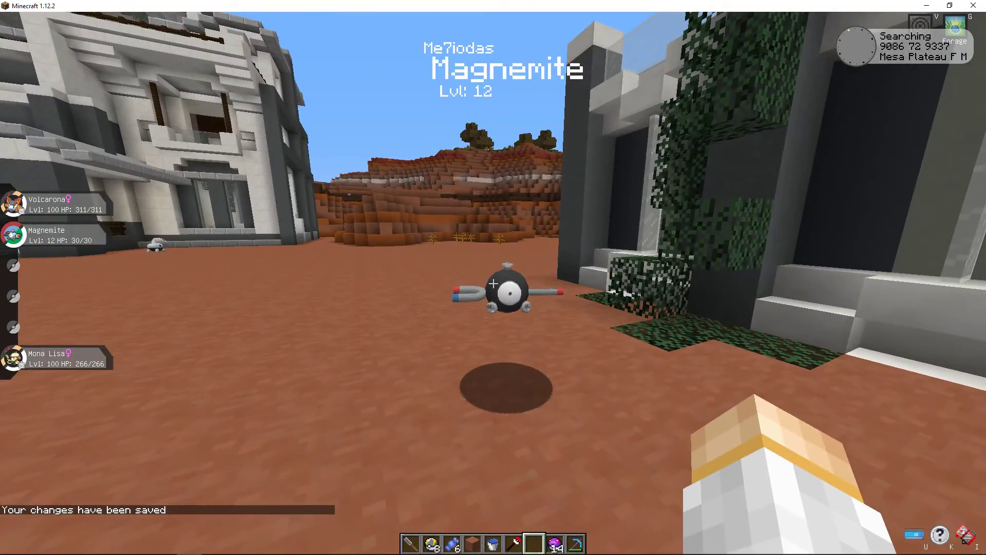
Step: Give the own player a second Magnemite by reusing the earlier /pokegive command, and send it out
{"action": "key", "text": "slash"}
{"action": "type", "text": "pokegive m"}
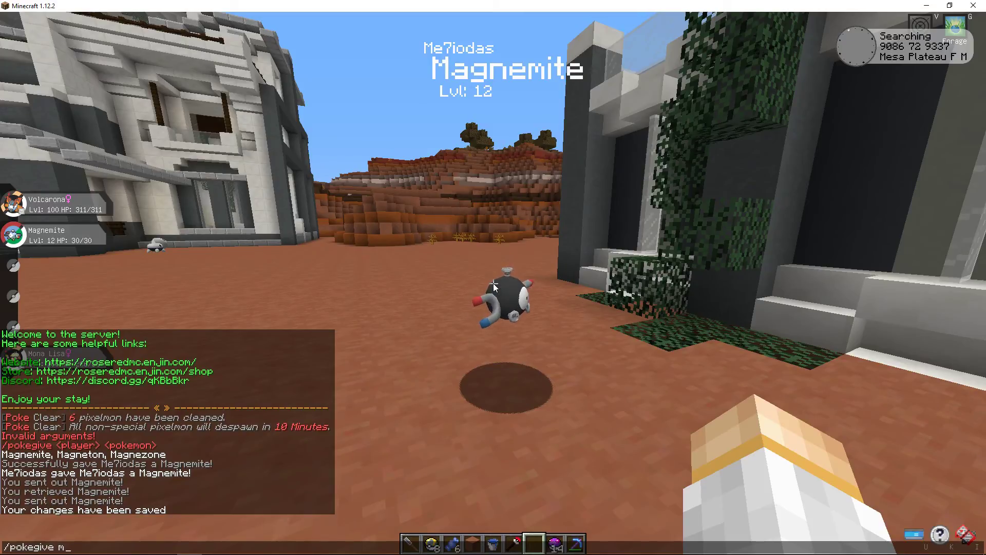
{"action": "key", "text": "Up"}
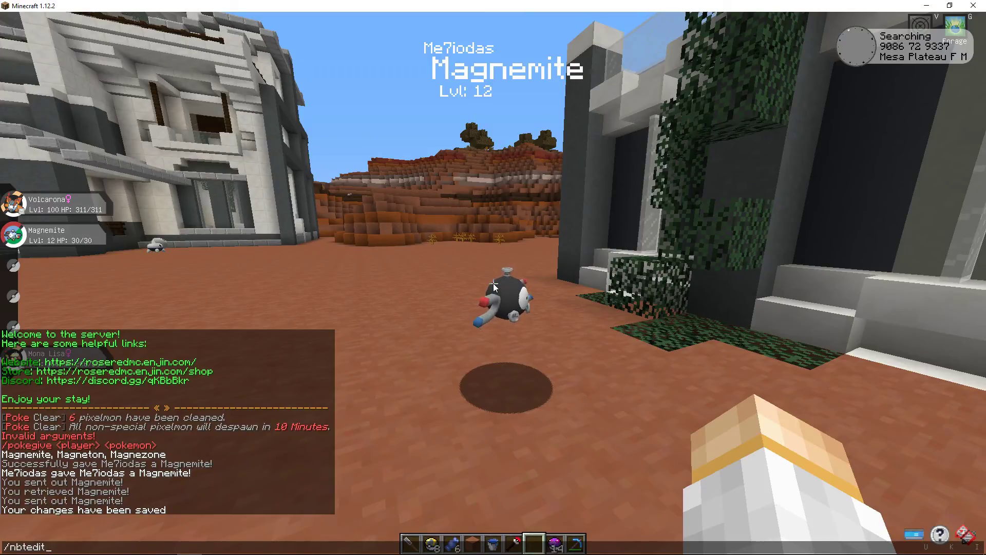
{"action": "key", "text": "Up"}
{"action": "key", "text": "Return"}
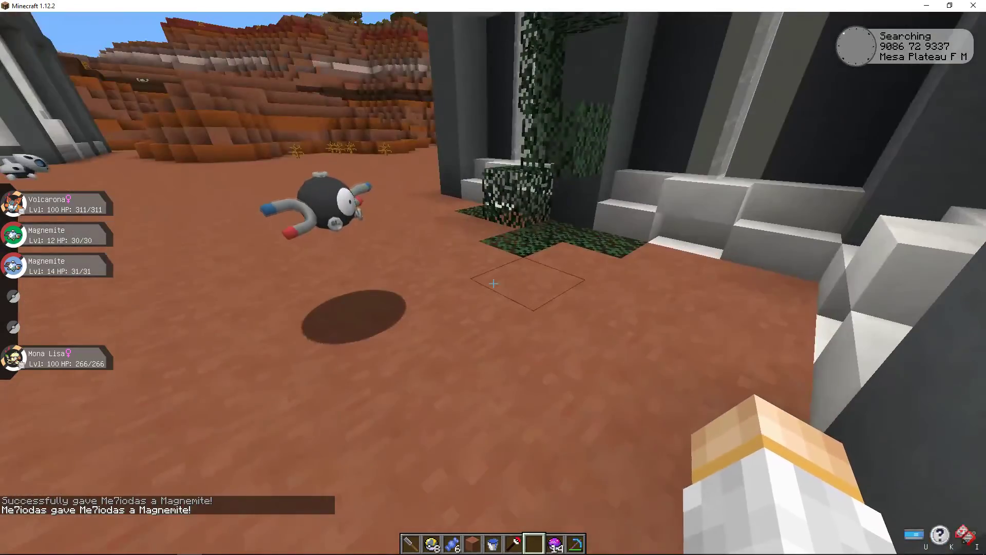
{"action": "key", "text": "r"}
Step: Move around the two Magnemite to compare the custom shadow texture with the regular one
{"action": "key", "text": "s"}
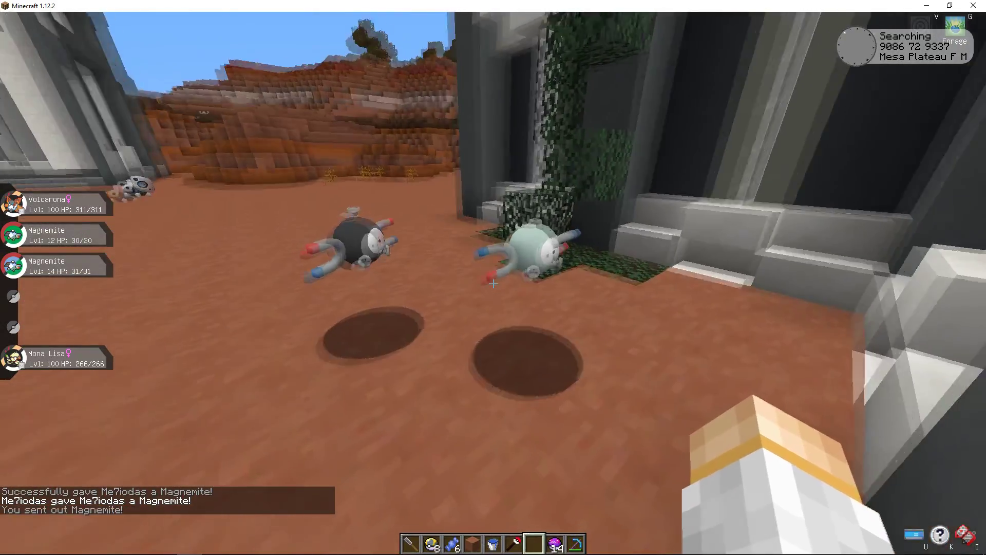
{"action": "key", "text": "s"}
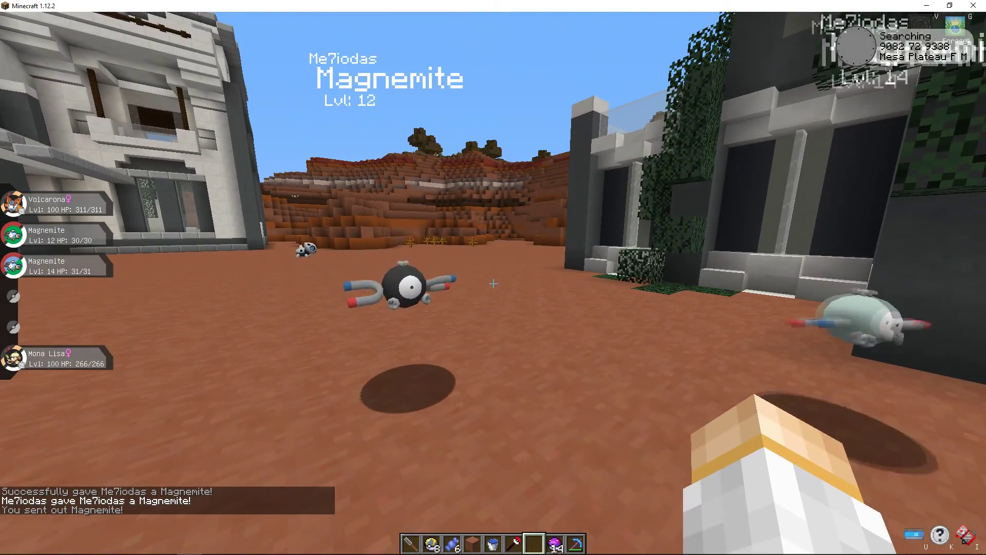
{"action": "key", "text": "w"}
{"action": "key", "text": "s"}
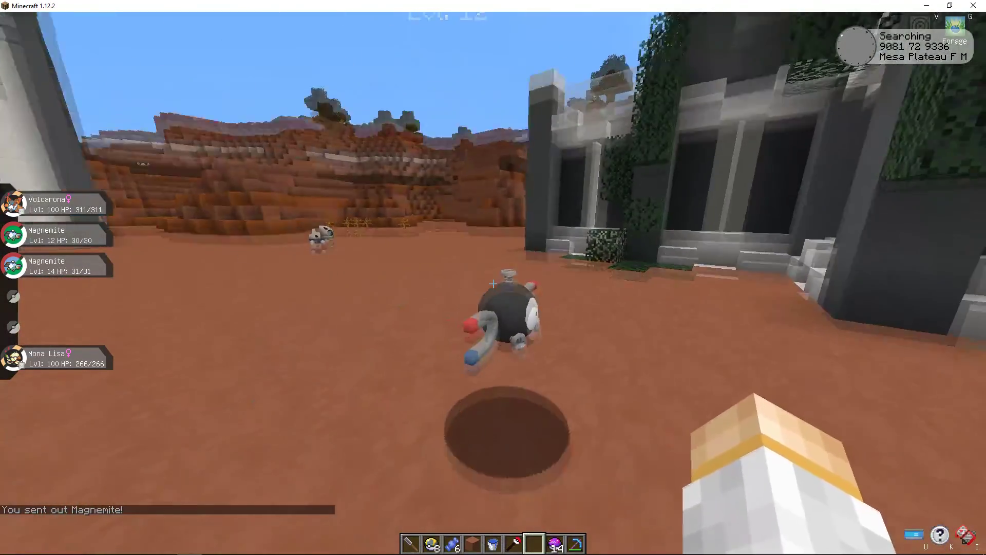
{"action": "key", "text": "w"}
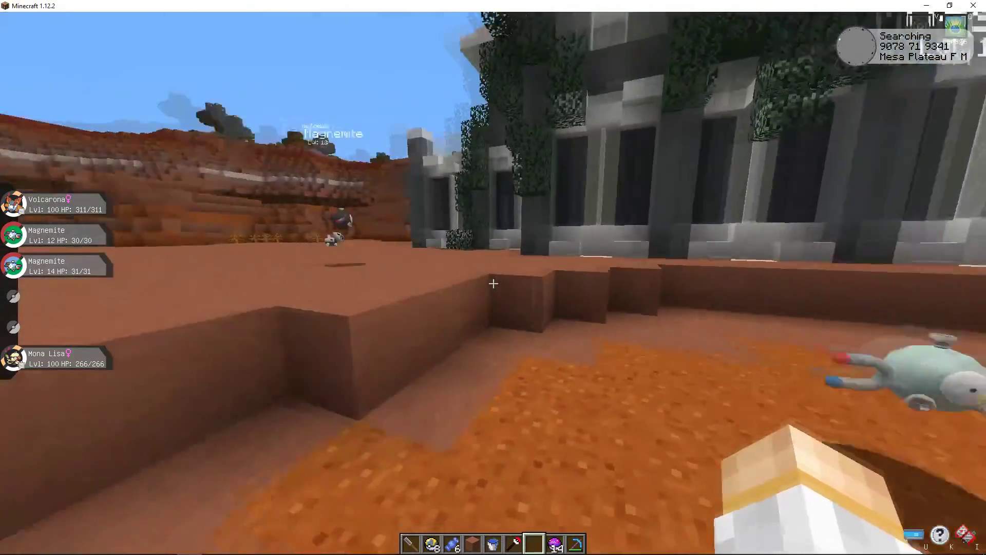
{"action": "key", "text": "w"}
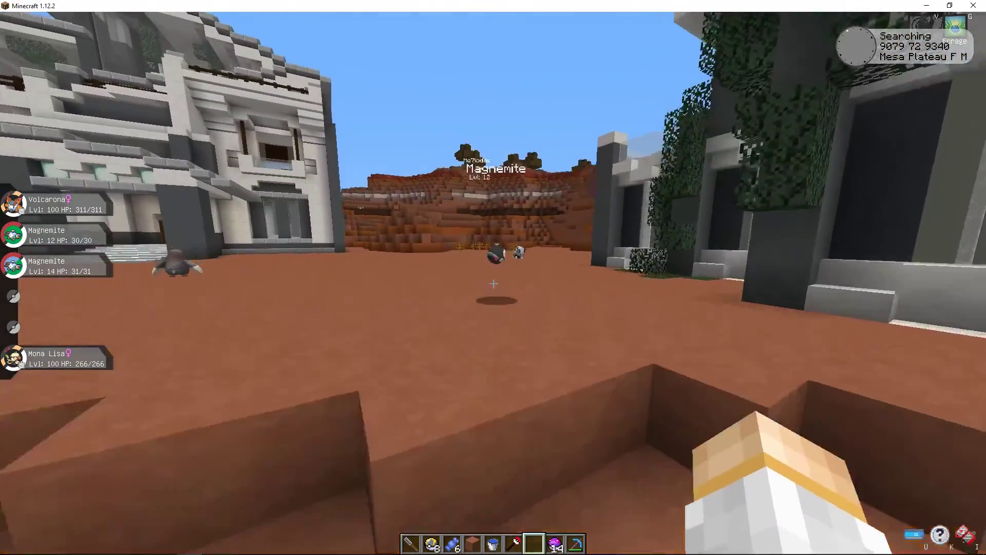
Step: Retrieve both Magnemite into the party and walk on across the plateau
{"action": "key", "text": "r"}
{"action": "key", "text": "r"}
{"action": "key", "text": "w"}
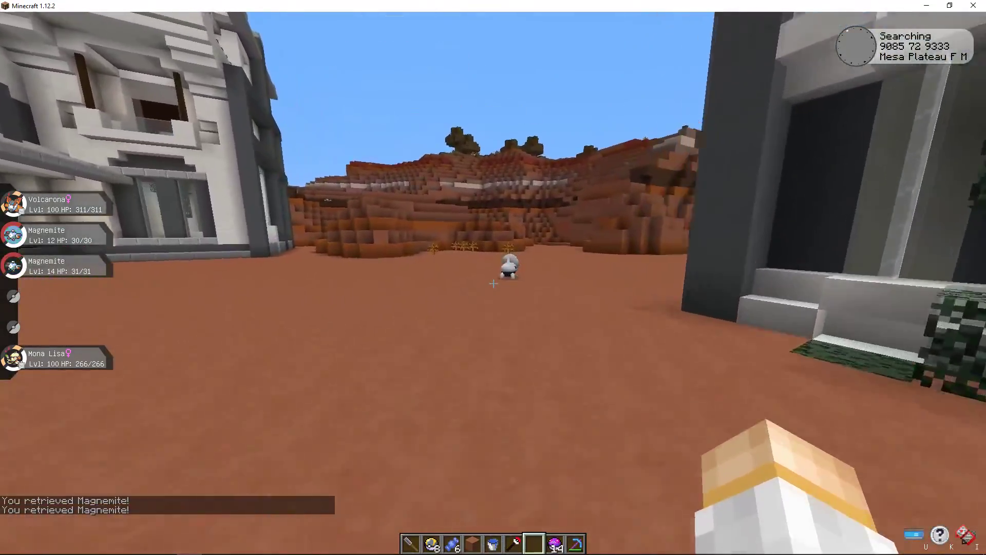
{"action": "key", "text": "a"}
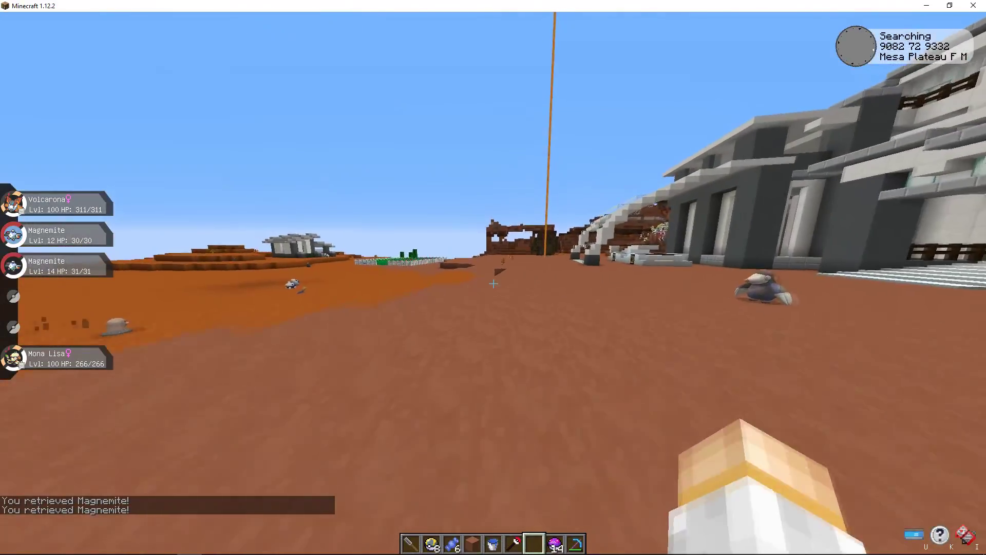